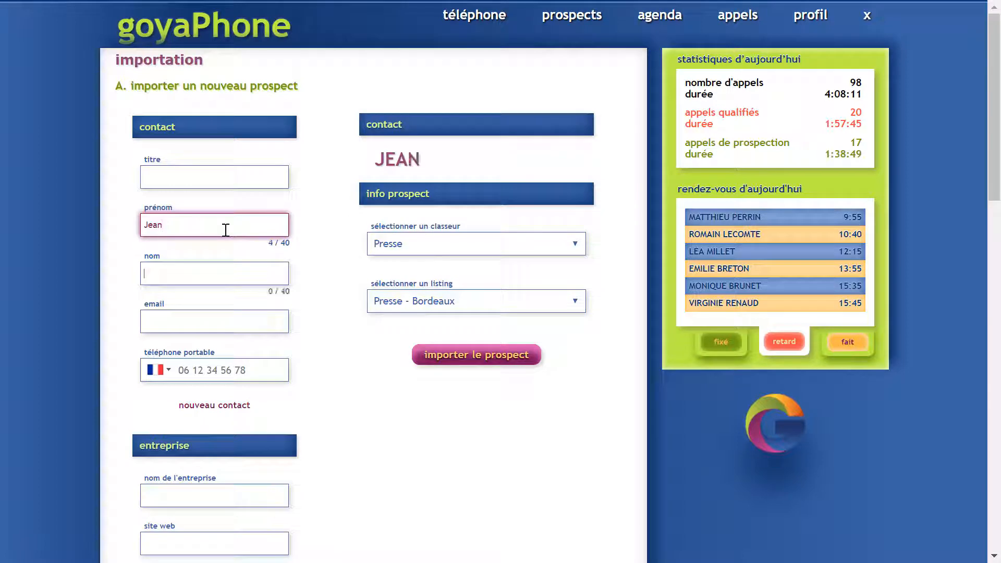
Enter the first contact's surname, e-mail address and mobile number, then start a second contact.
key("Tab")
type("Dupont")
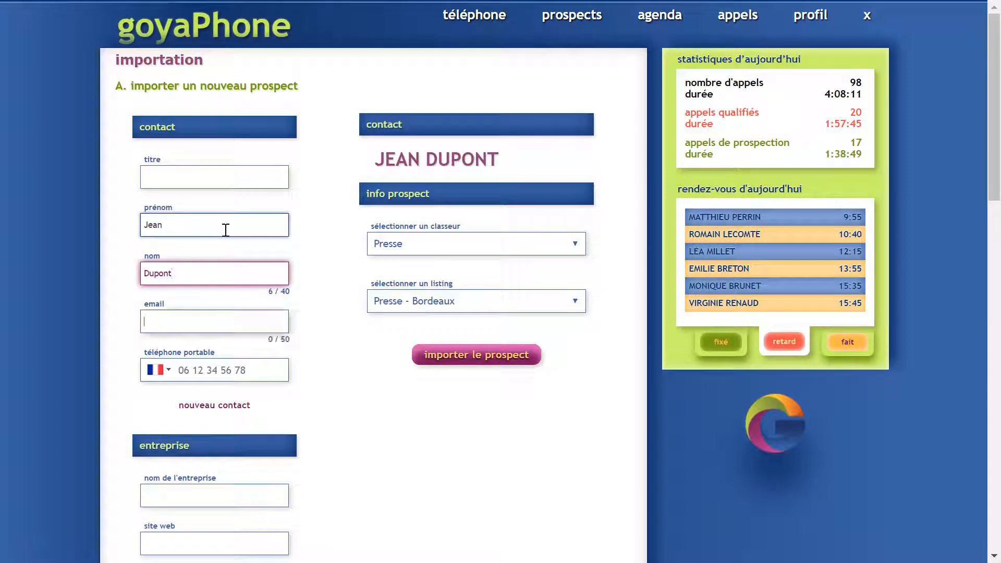
key("Tab")
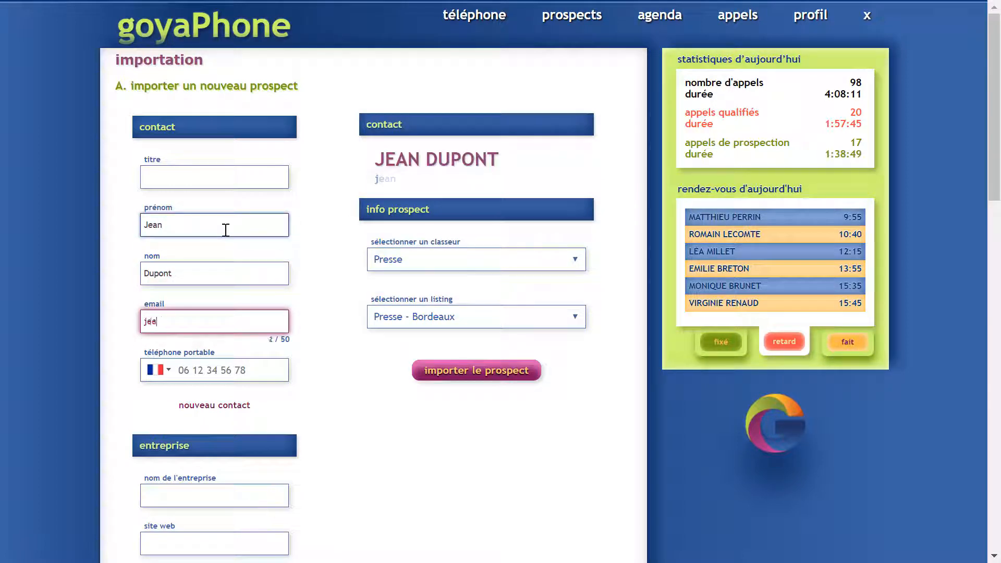
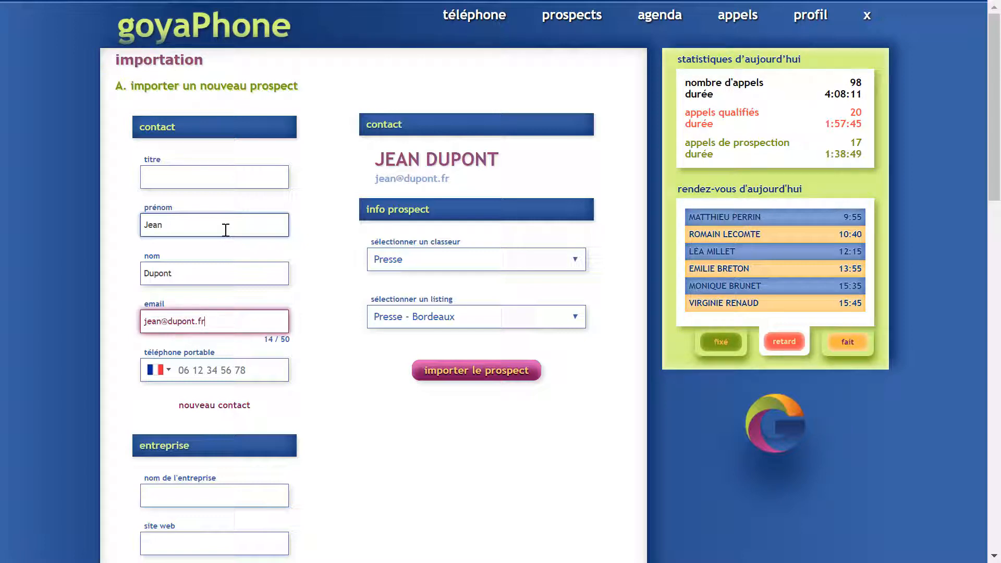
key("Tab")
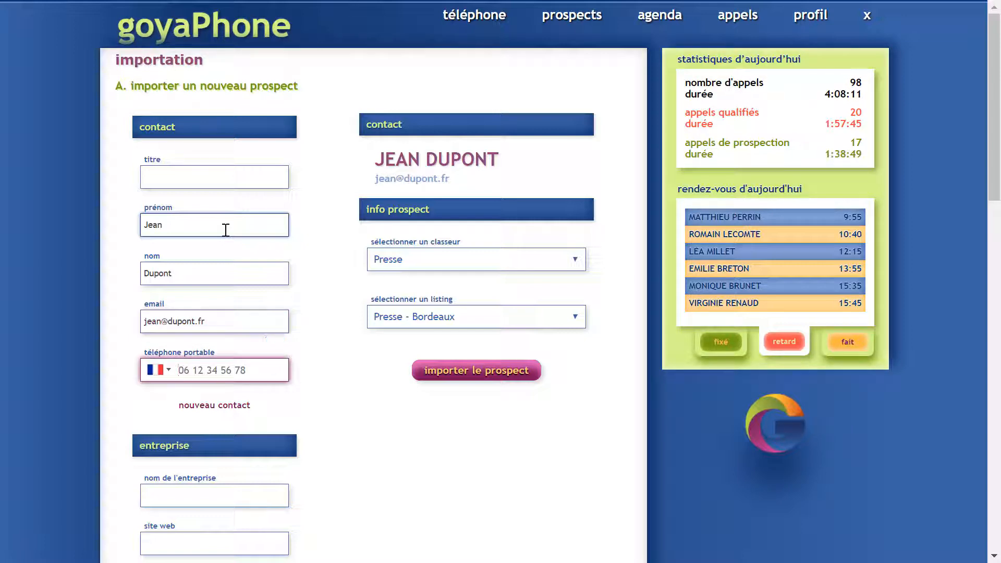
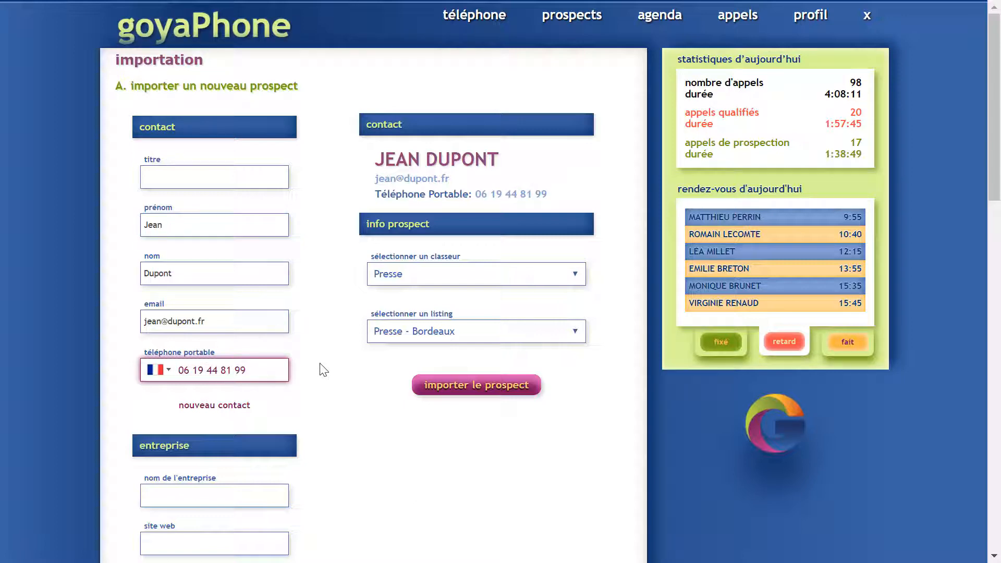
left_click(212, 410)
Fill in the second contact's name, e-mail and mobile number, then review both contact cards.
left_click(182, 232)
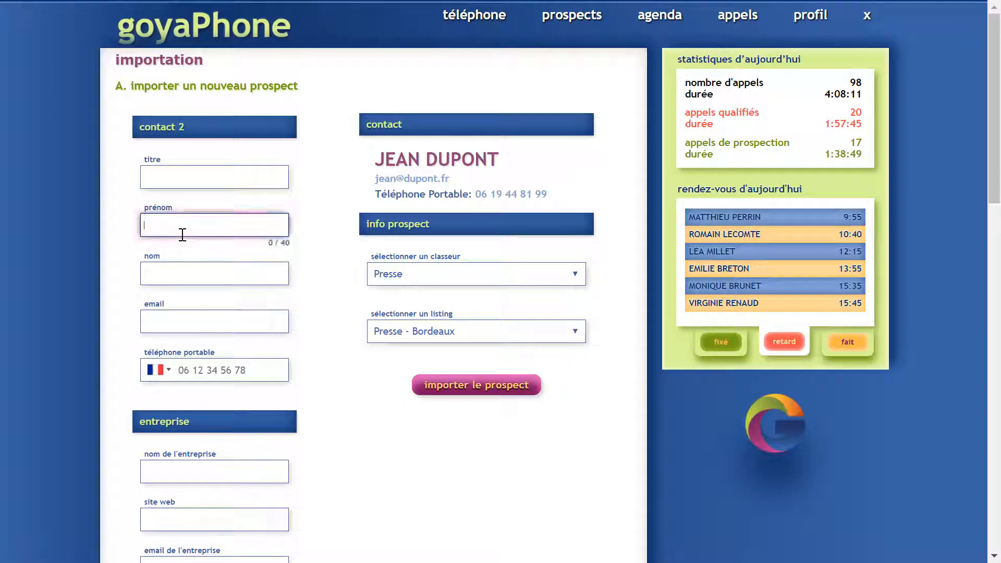
type("Maries")
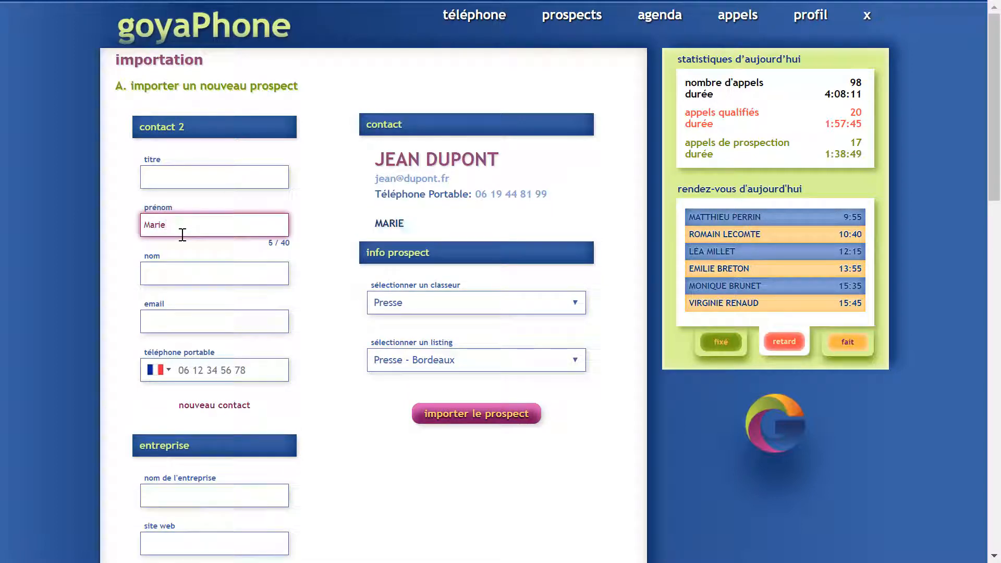
key("Tab")
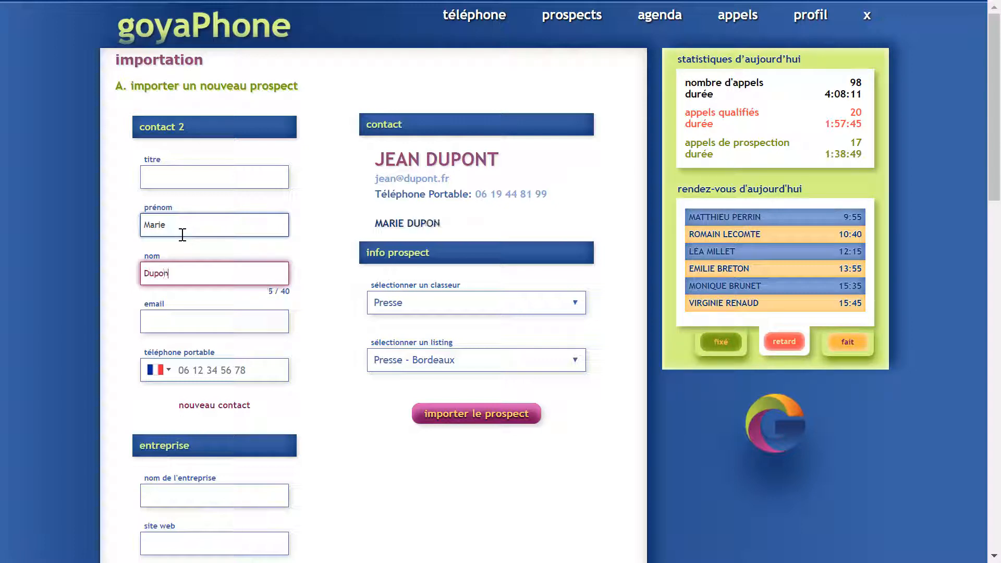
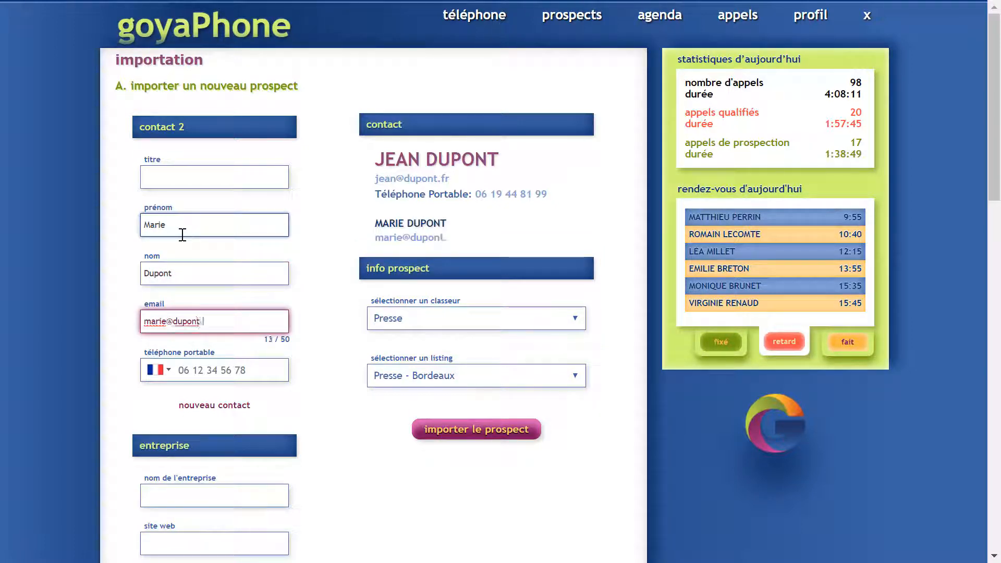
key("Tab")
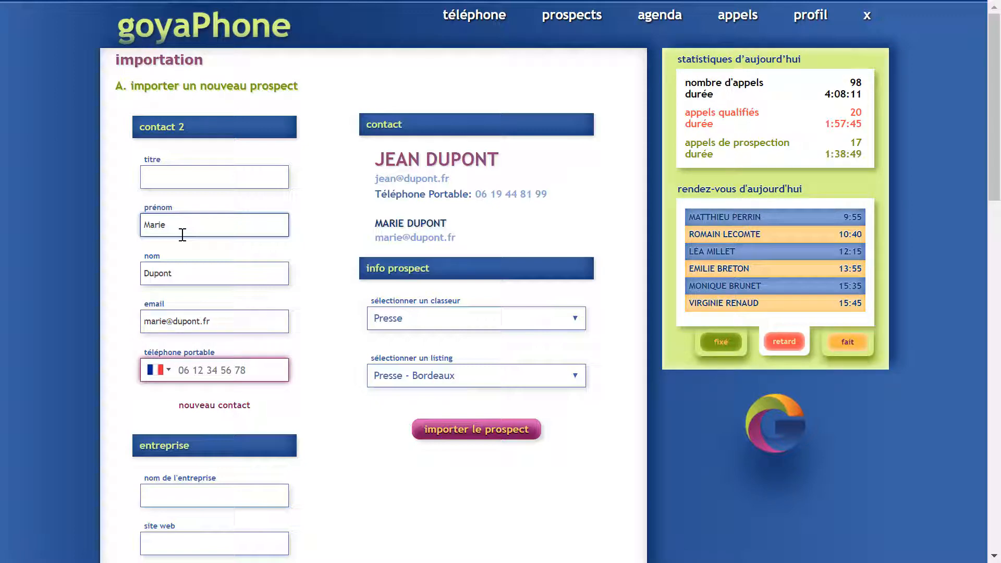
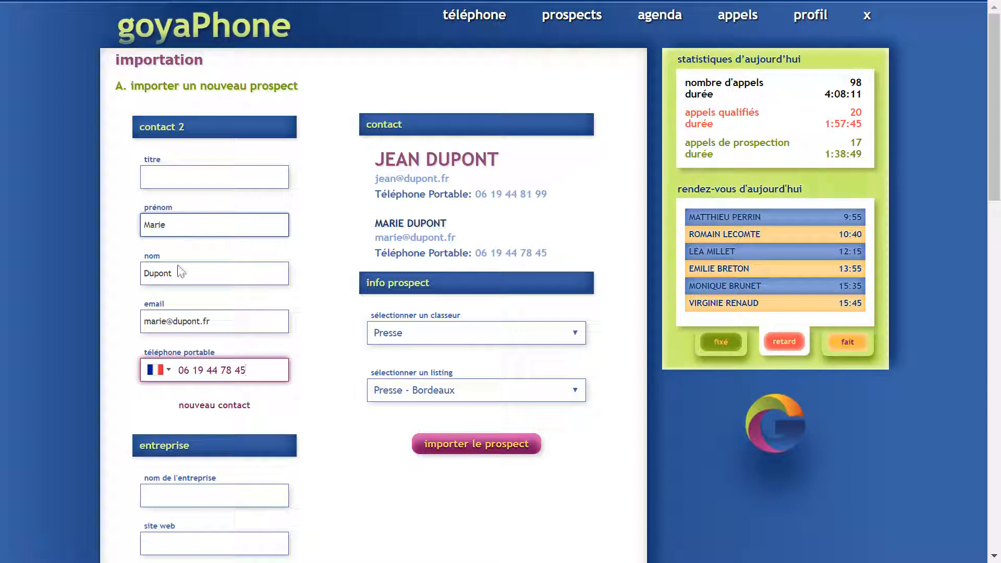
left_click(415, 187)
left_click(408, 180)
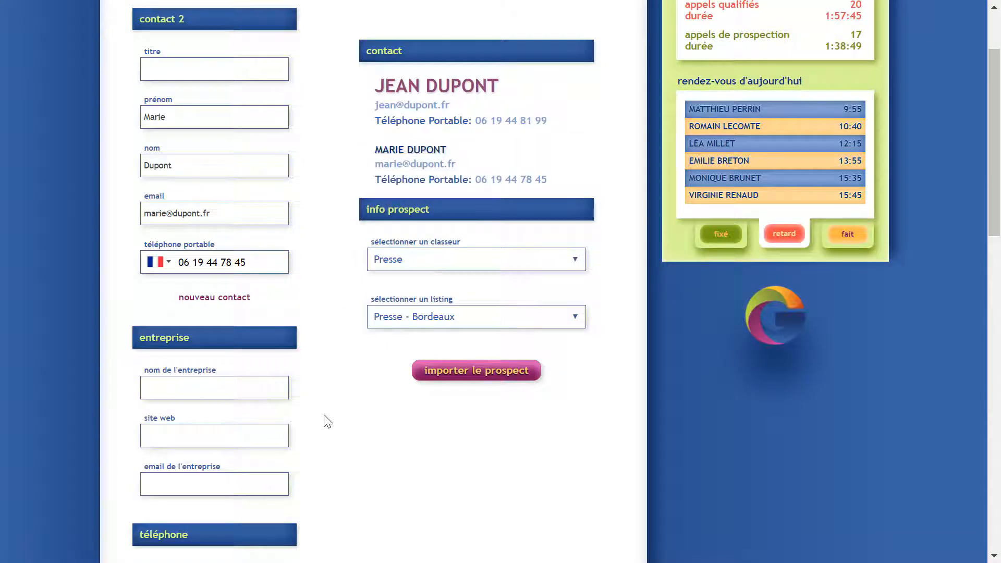
scroll(327, 420, "down", 3)
left_click(206, 244)
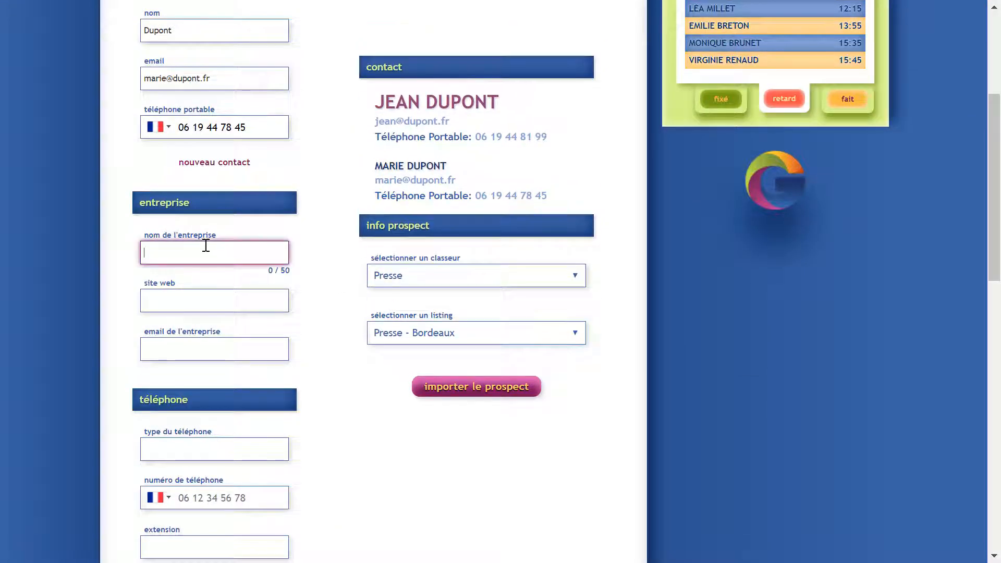
type("MonBiz")
key("Tab")
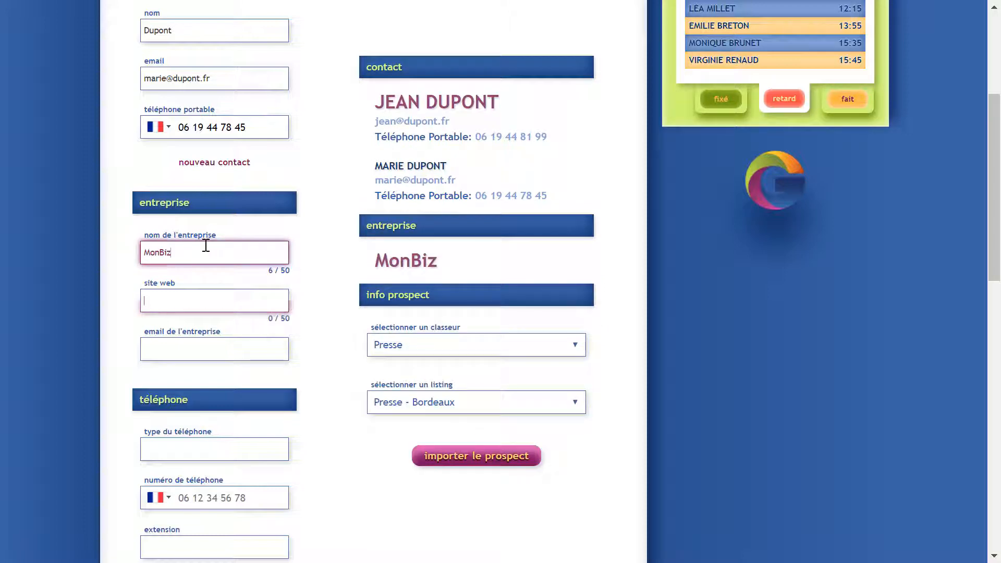
type("www.m")
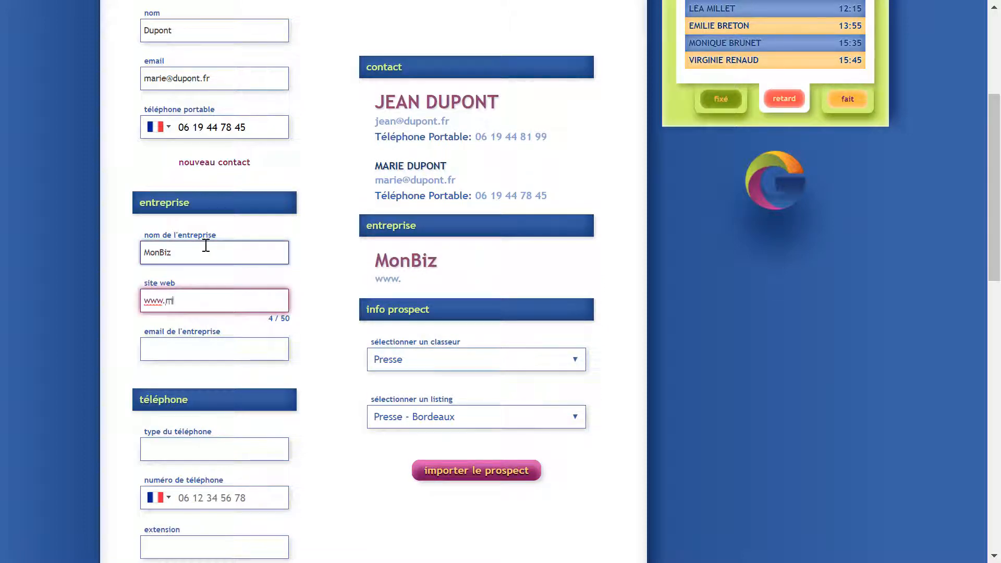
type("onbiz.")
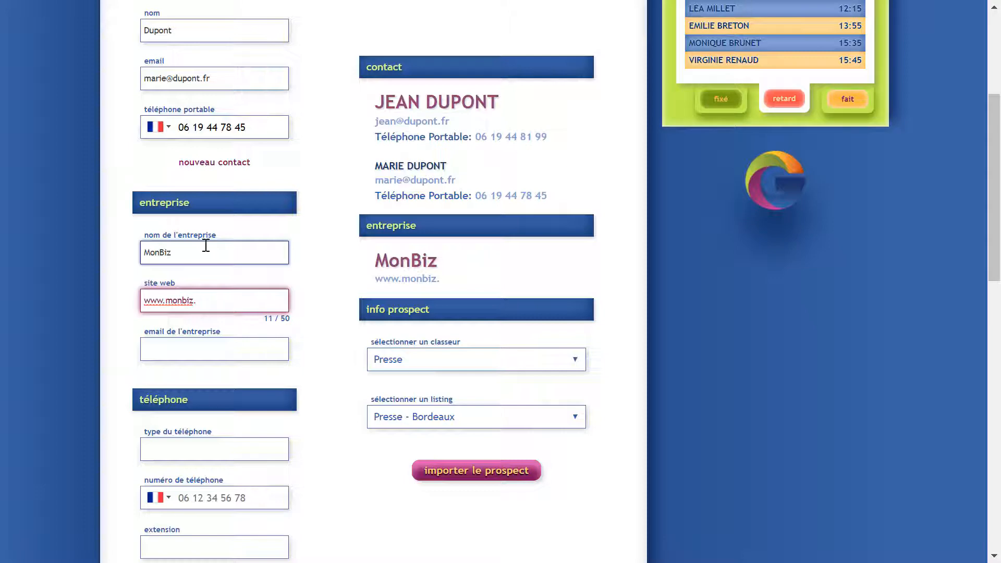
type("fr")
left_click(329, 392)
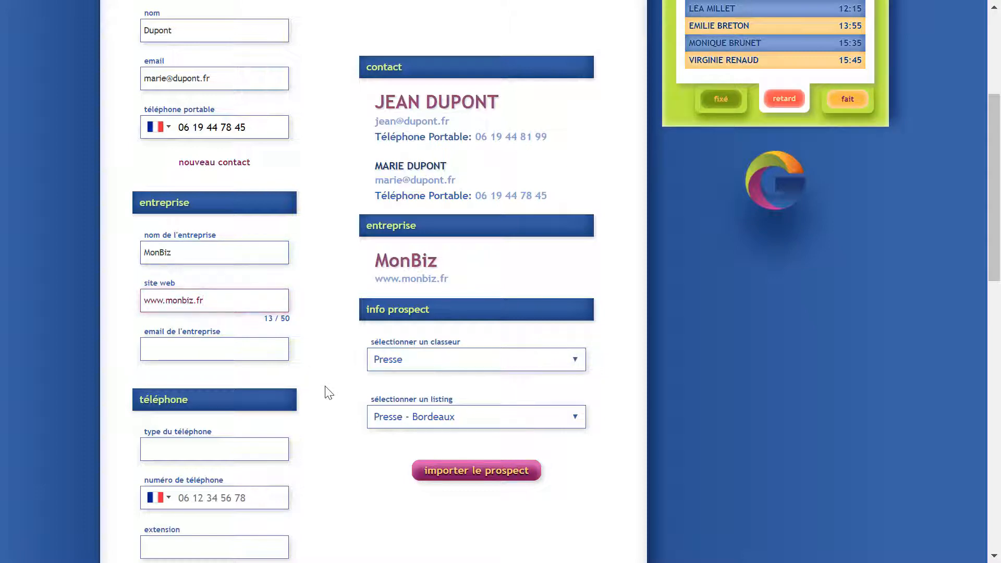
scroll(329, 392, "down", 9)
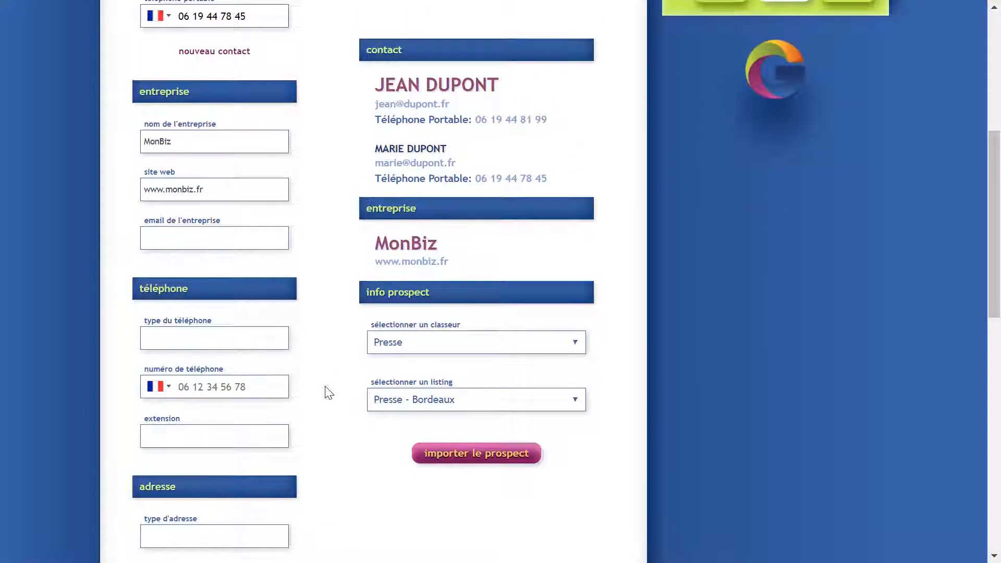
scroll(328, 392, "down", 5)
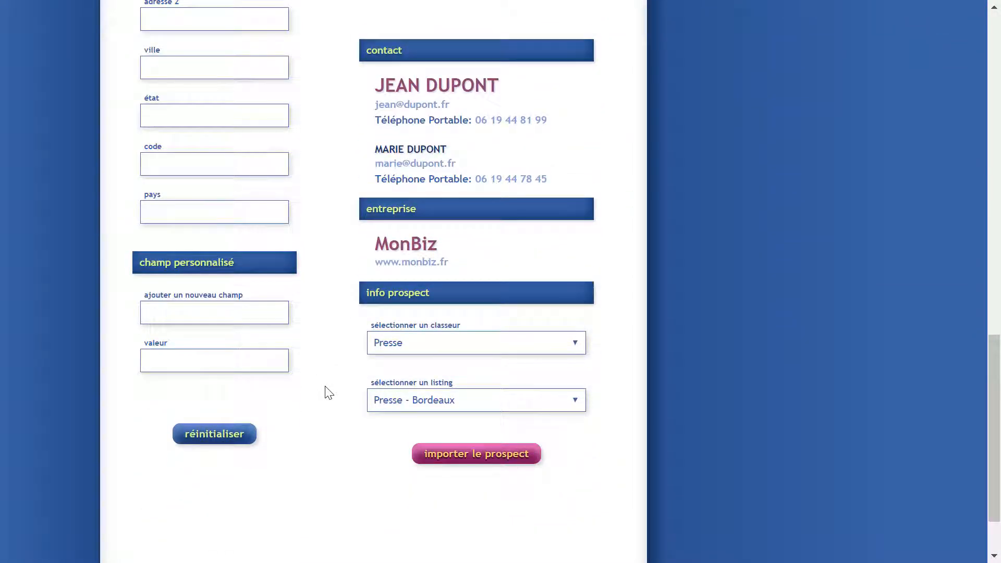
Reset the manual prospect form and load the Excel file goyaPhone Import Demo.xlsx.
left_click(214, 435)
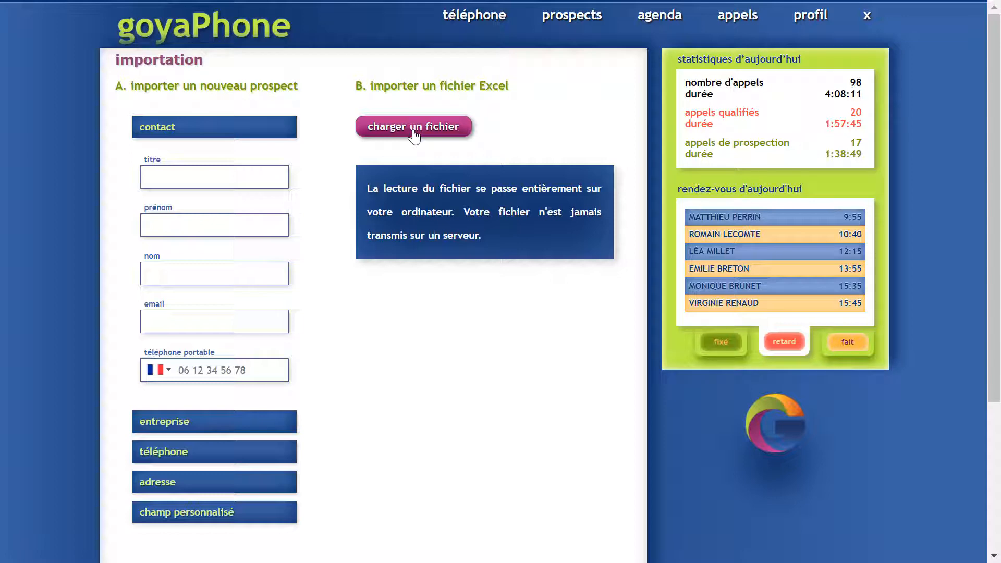
left_click(414, 128)
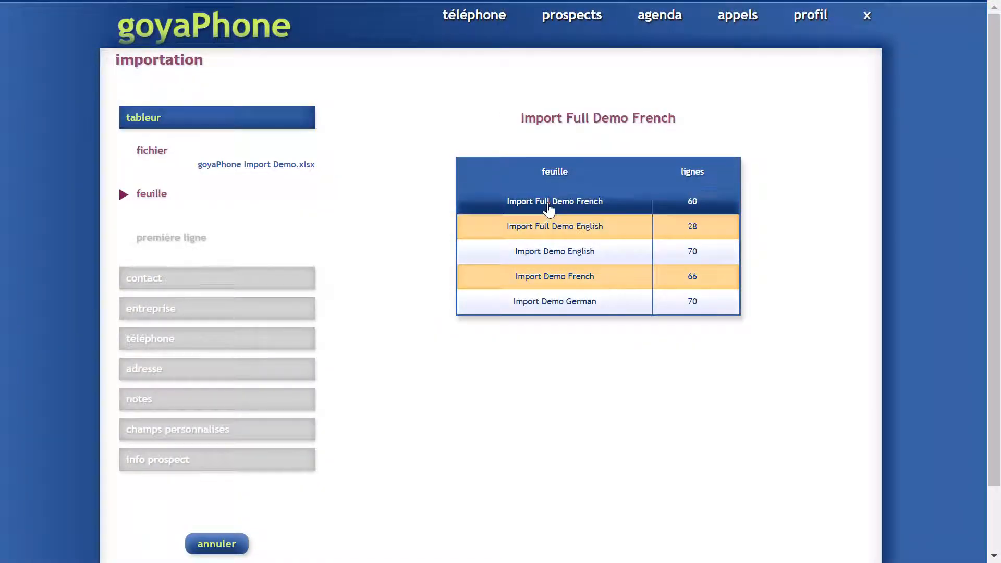
Select the Import Full Demo French sheet and confirm its first data row.
left_click(548, 208)
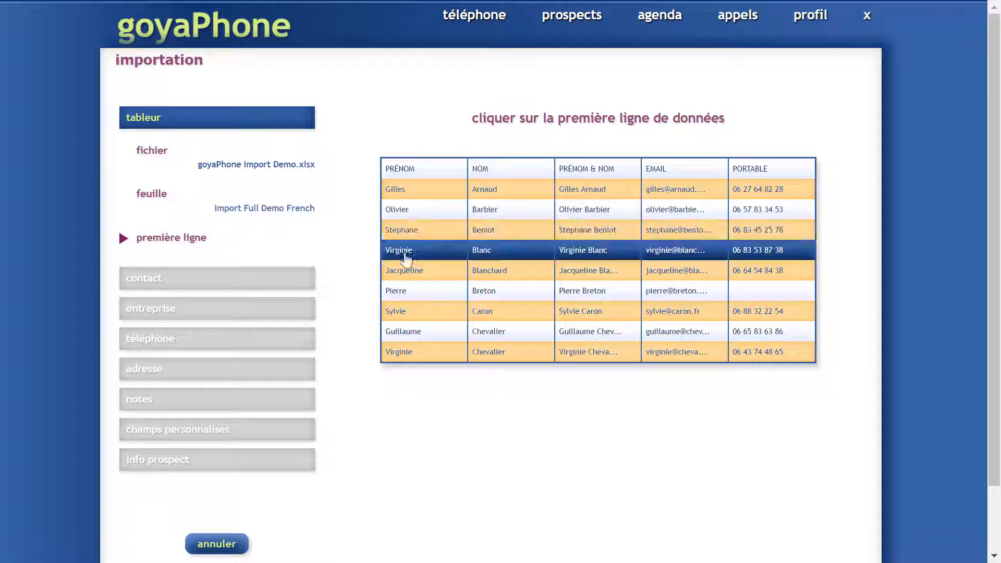
left_click(408, 200)
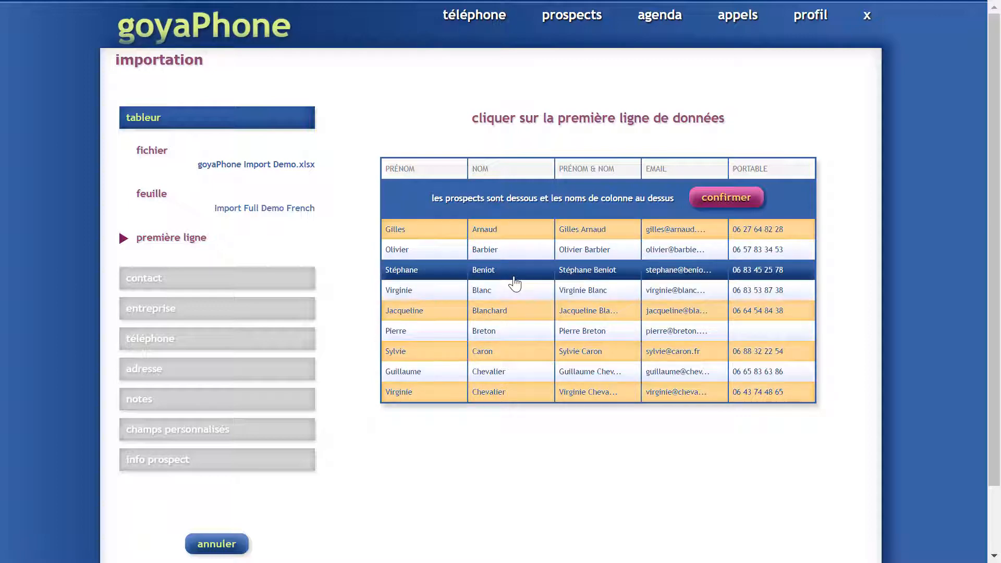
left_click(728, 200)
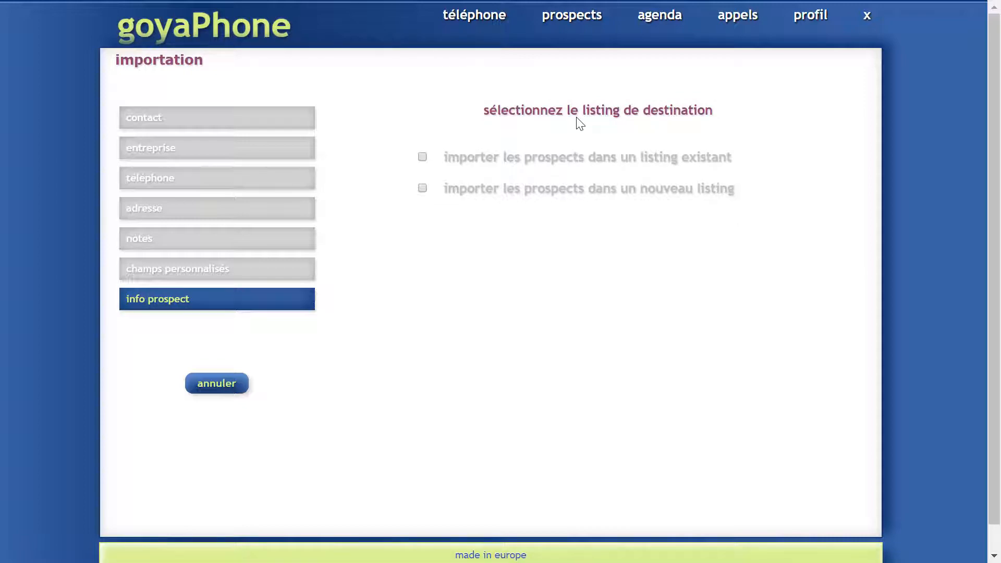
Create and confirm a new prospect listing named DemoTest for the import.
left_click(565, 165)
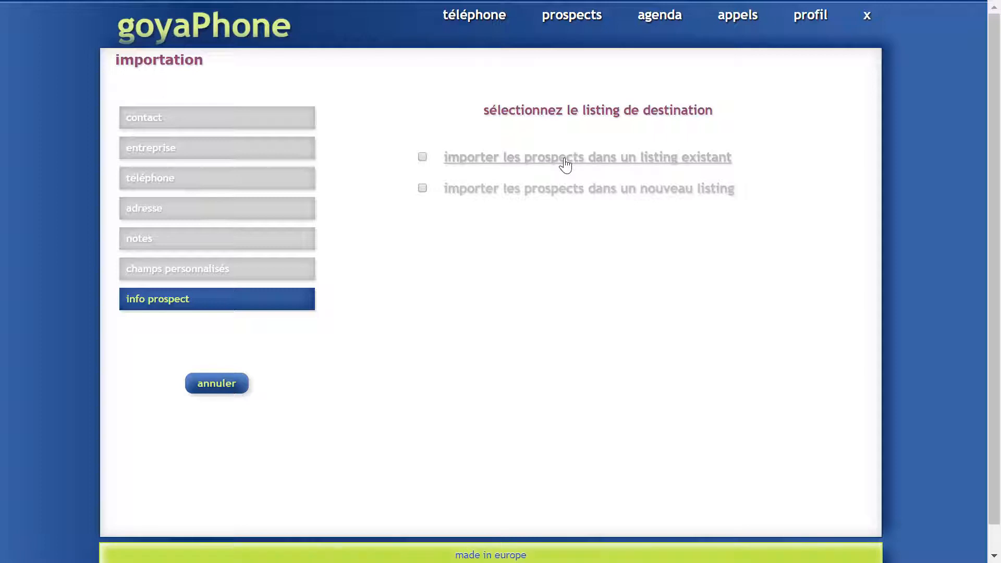
left_click(551, 191)
type("DemoTest")
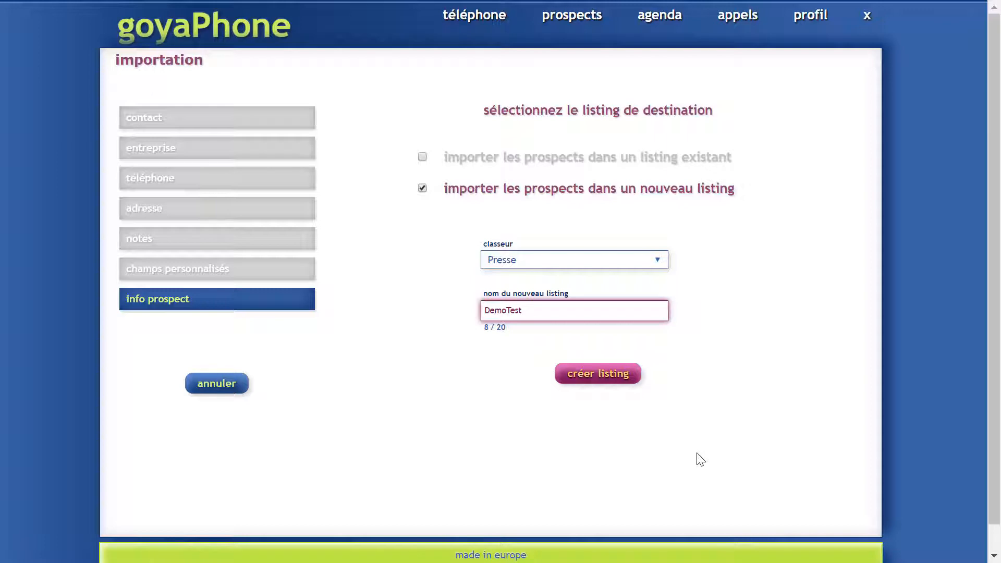
left_click(597, 379)
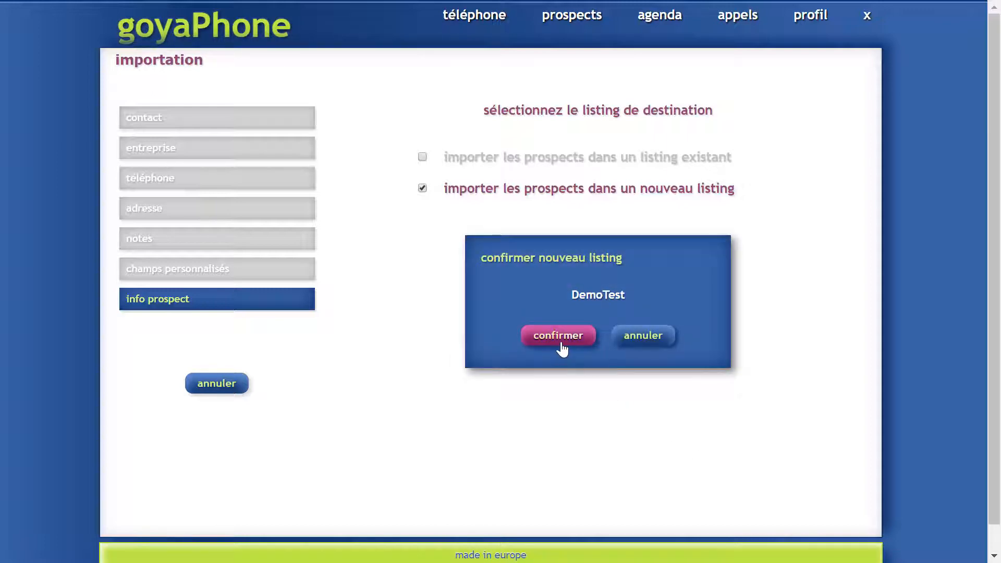
left_click(561, 345)
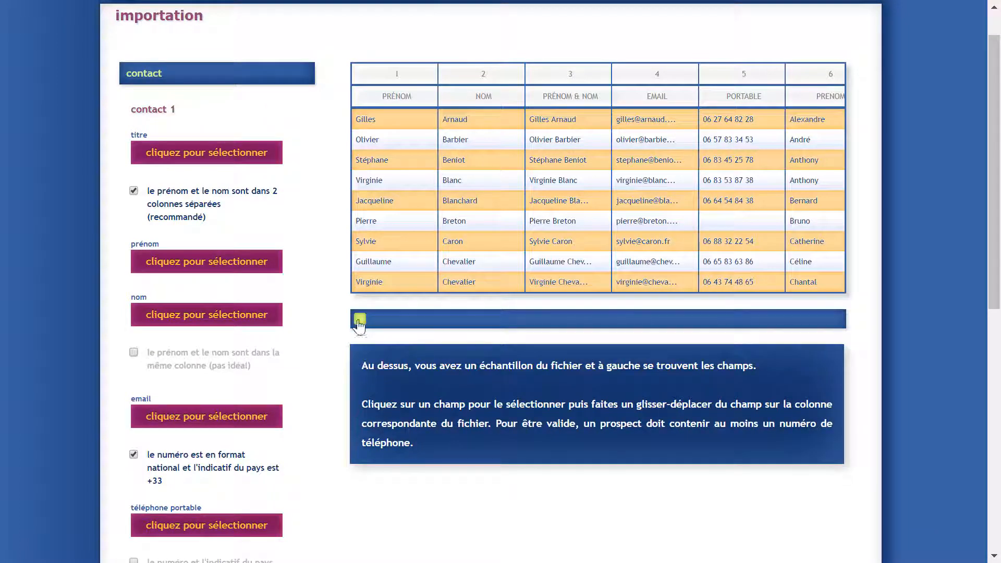
Map contact 1's first name to column 1 and last name to column 2.
mouse_move(357, 323)
left_mouse_down()
mouse_move(791, 330)
mouse_move(339, 330)
left_mouse_up()
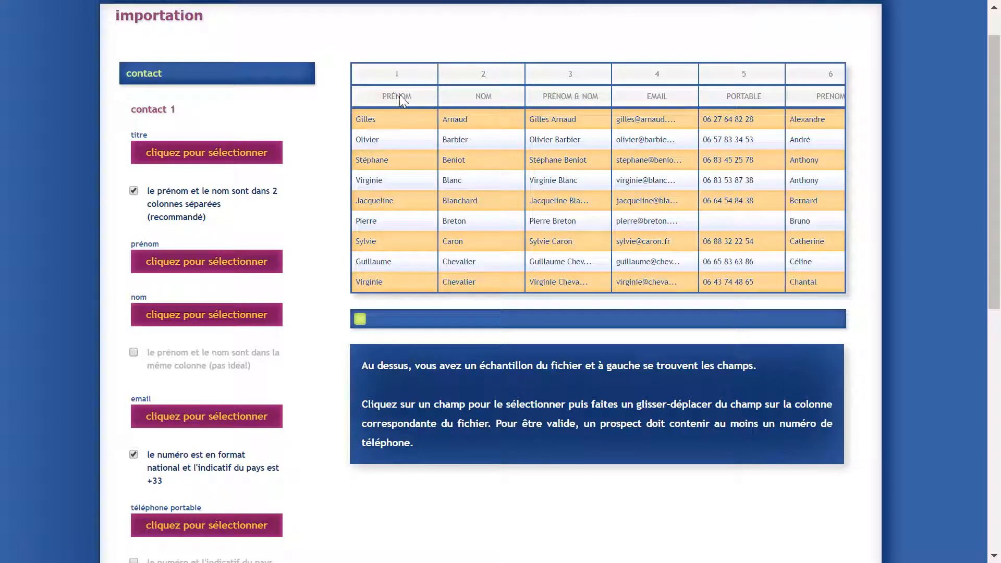
left_click(166, 270)
left_click_drag(165, 269, 385, 186)
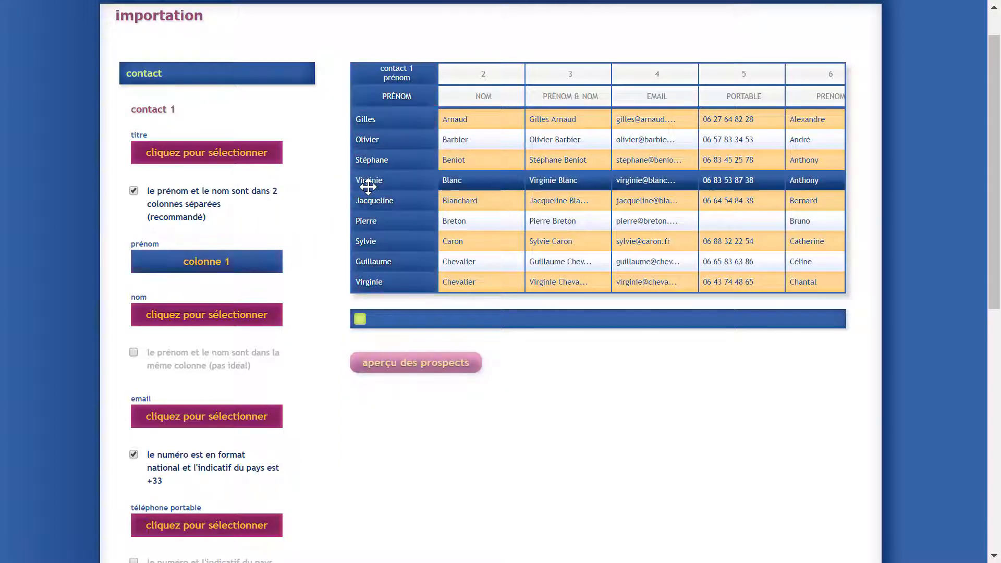
left_click(174, 323)
left_click_drag(174, 323, 469, 159)
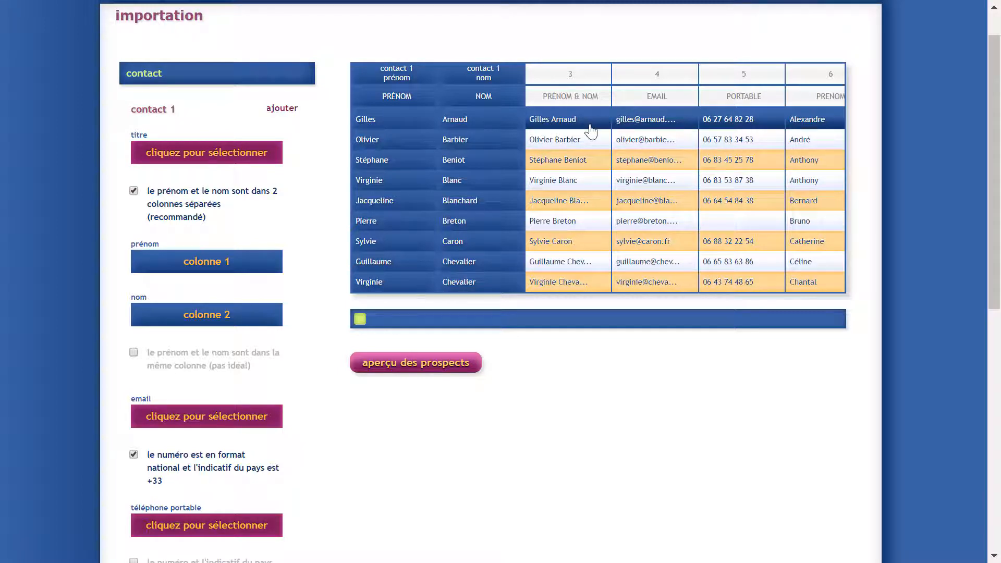
left_click(175, 372)
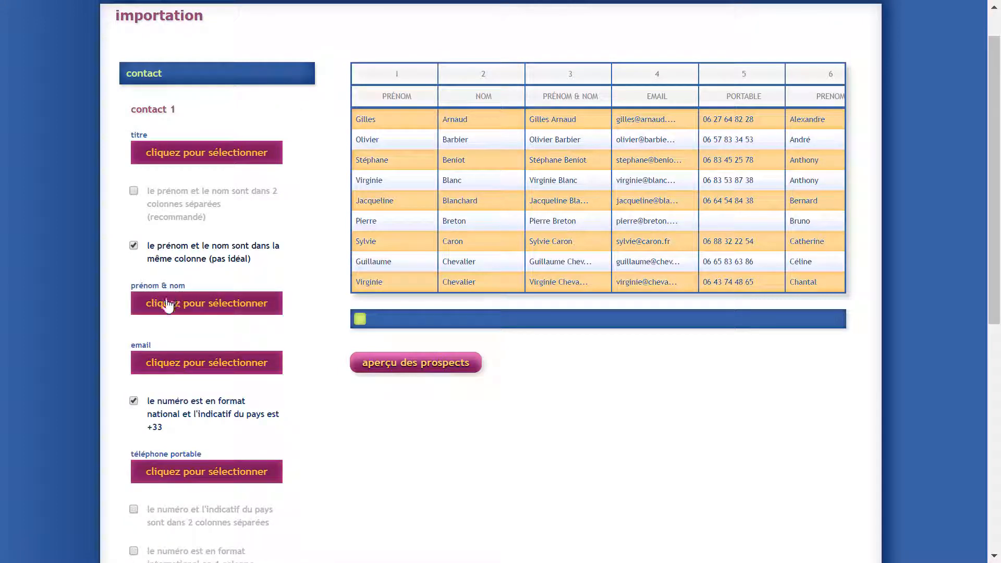
left_click(166, 309)
left_click(576, 160)
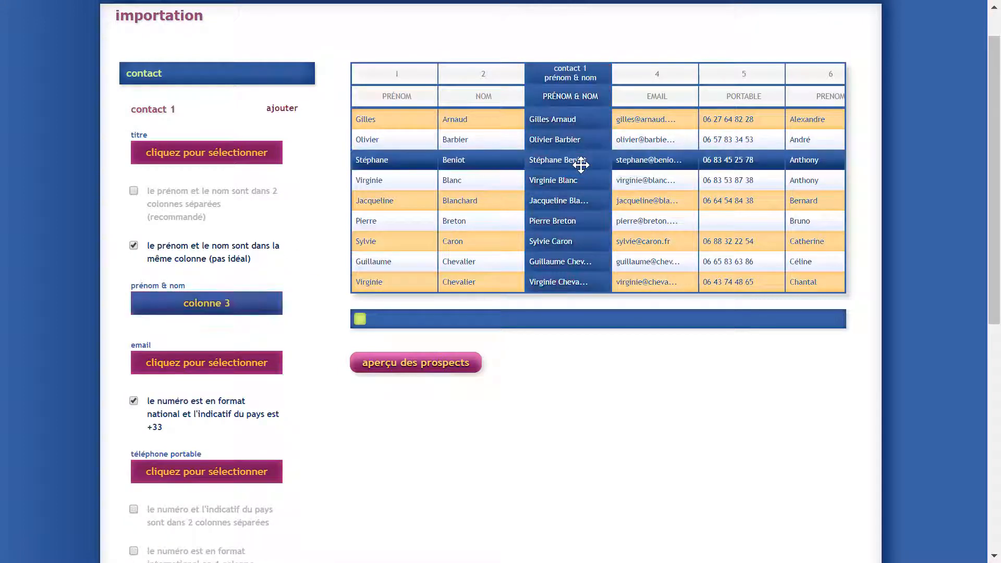
left_click(180, 214)
left_click(175, 262)
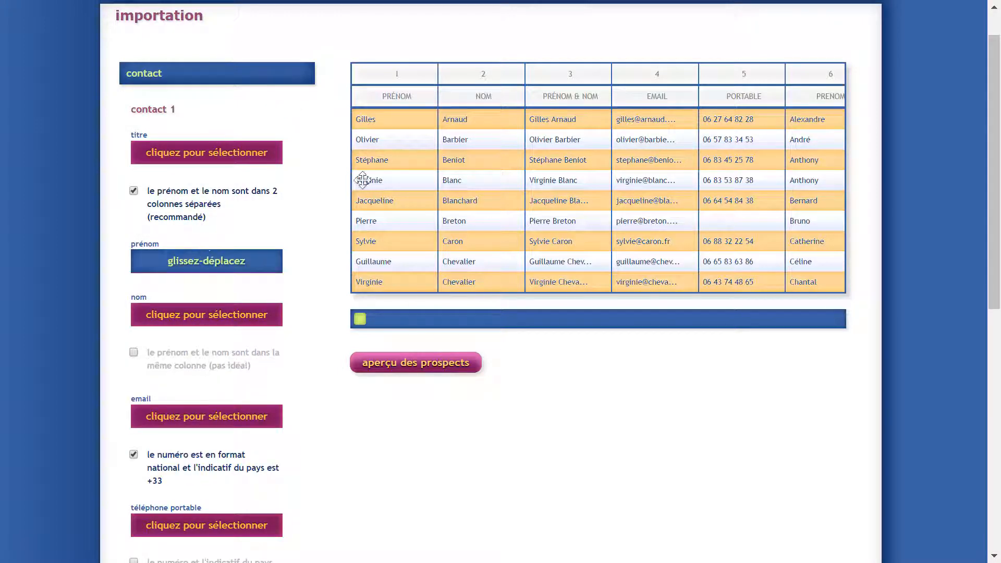
left_click_drag(362, 180, 388, 172)
left_click(209, 320)
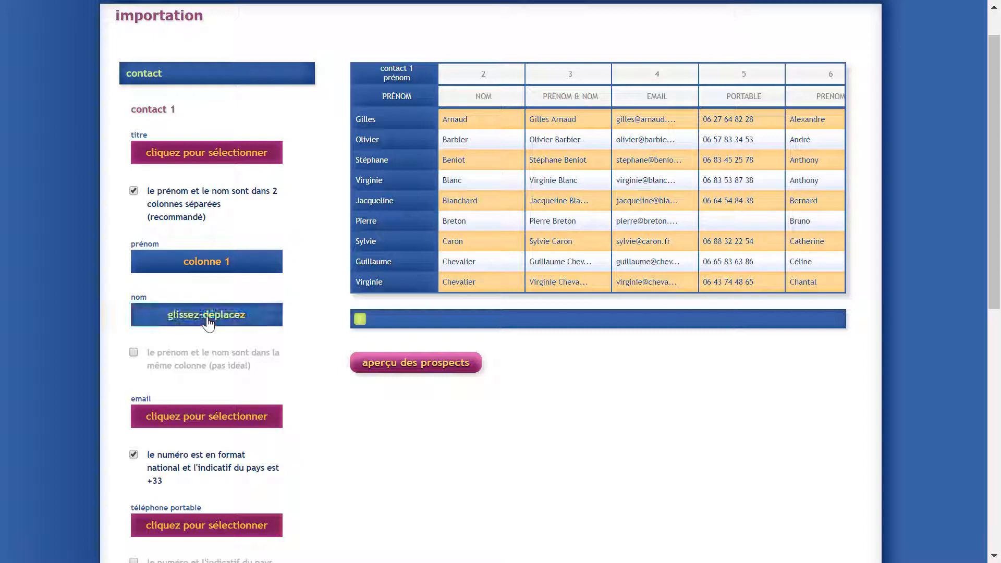
left_click_drag(208, 323, 472, 162)
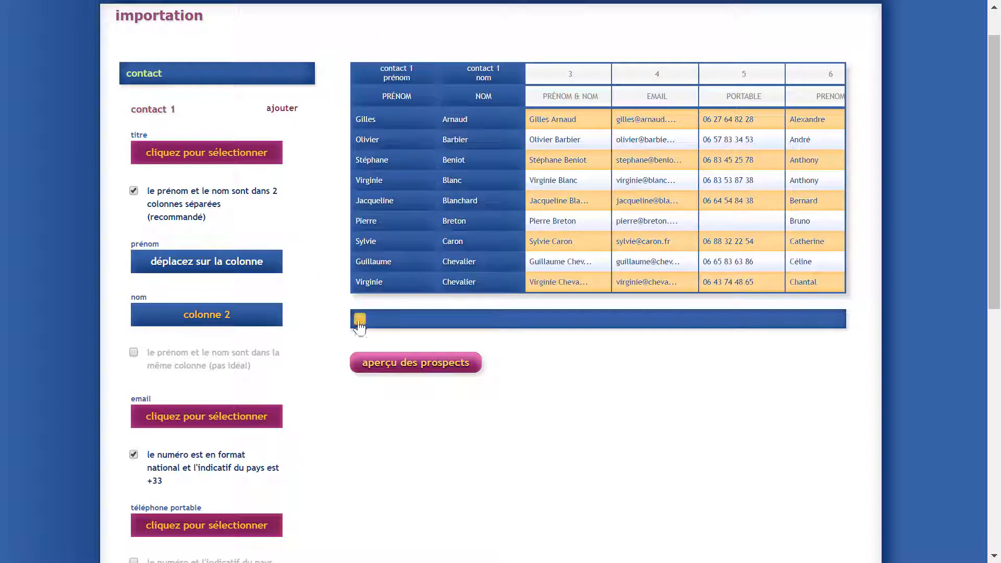
Map contact 1's e-mail to column 4 and mobile phone to column 5.
left_click_drag(360, 319, 411, 319)
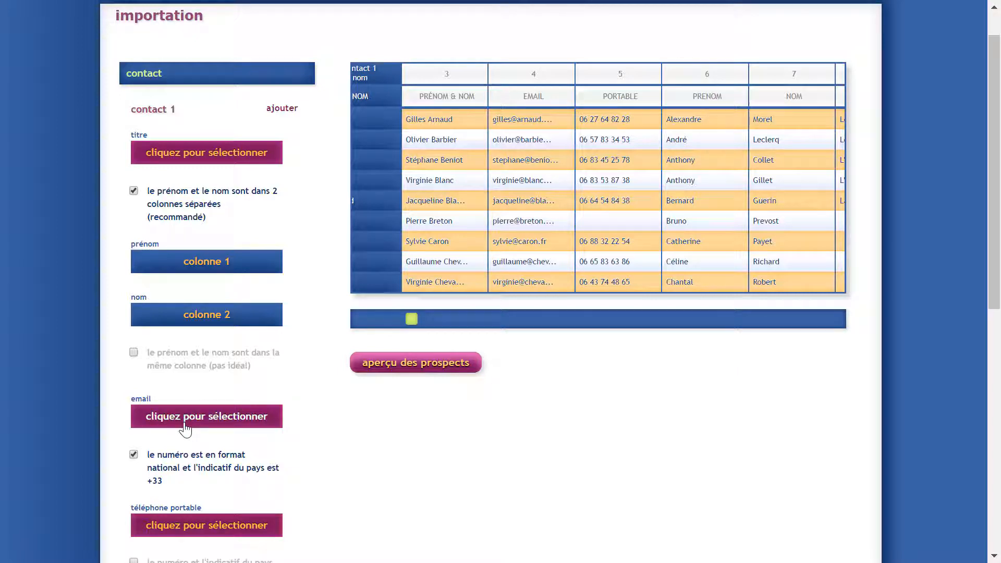
left_click_drag(185, 427, 519, 194)
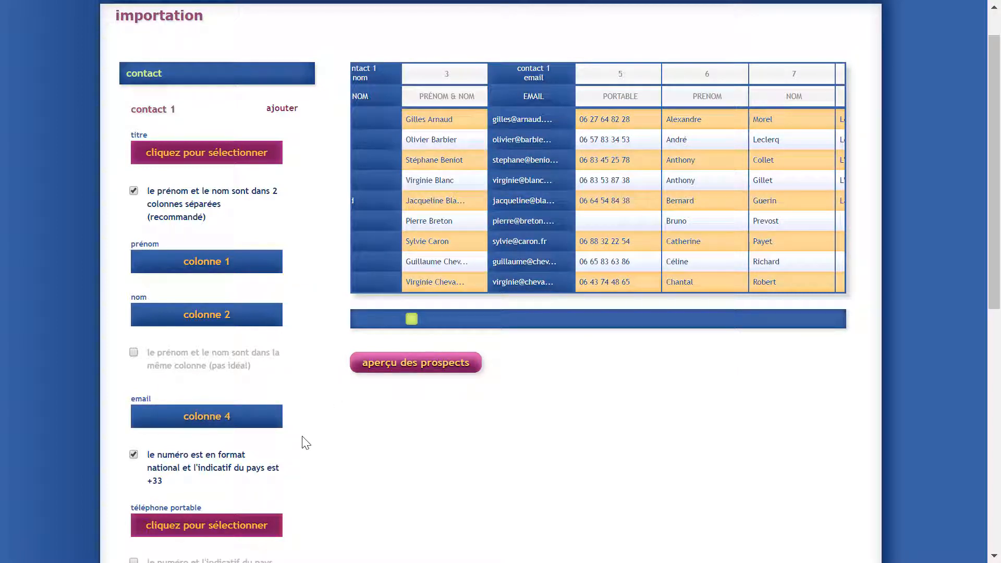
scroll(306, 443, "down", 3)
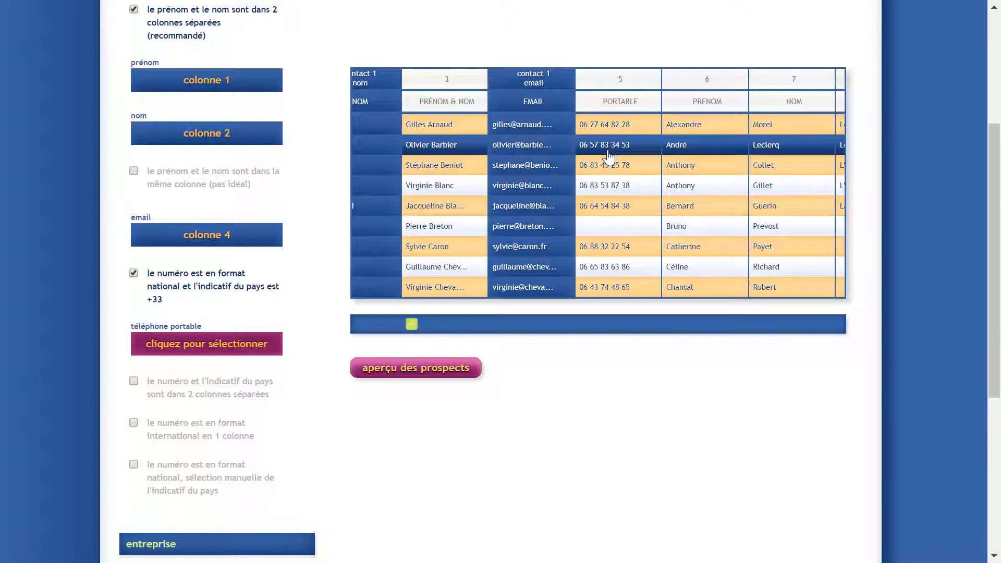
left_click(185, 344)
left_click_drag(185, 344, 610, 183)
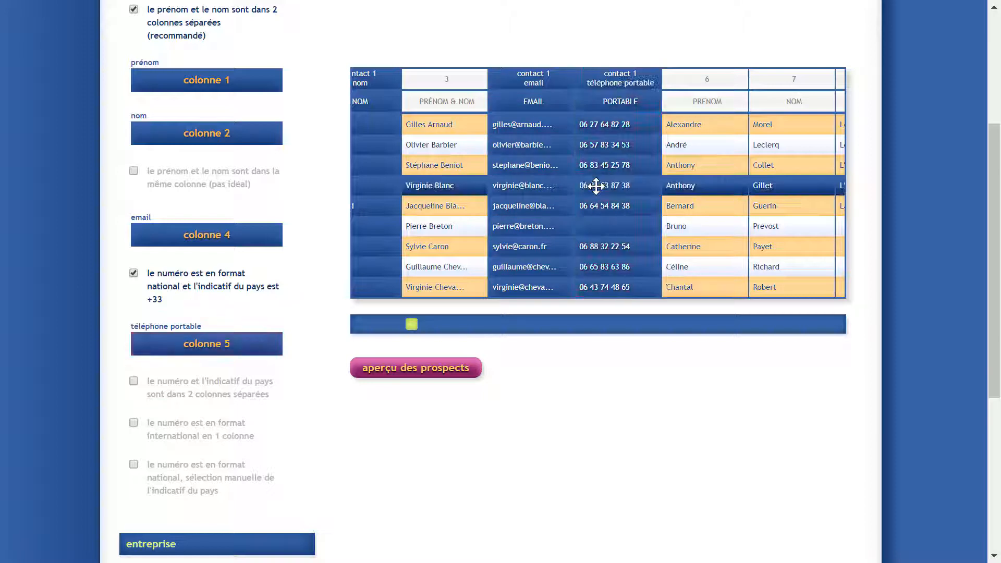
scroll(320, 460, "down", 2)
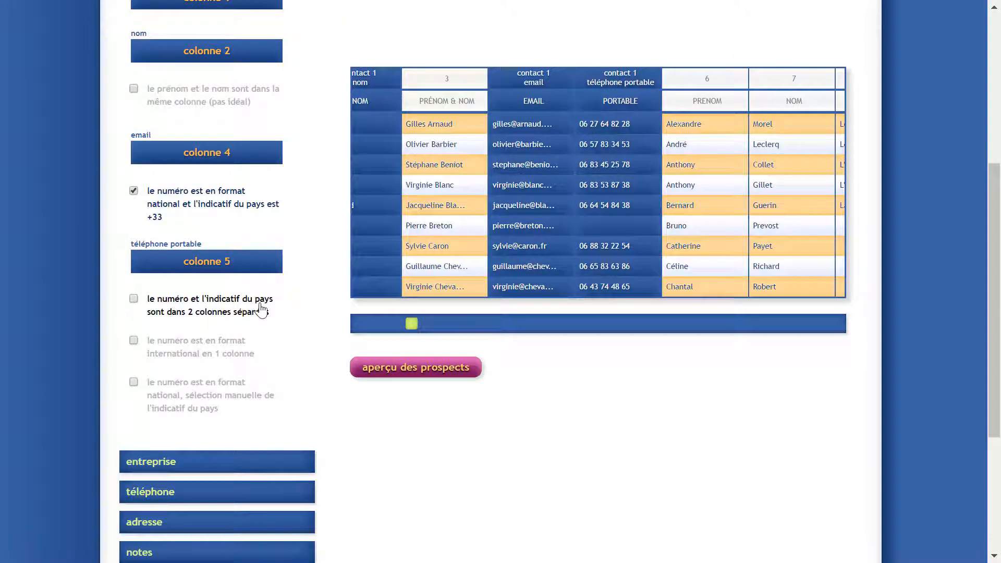
left_click(222, 313)
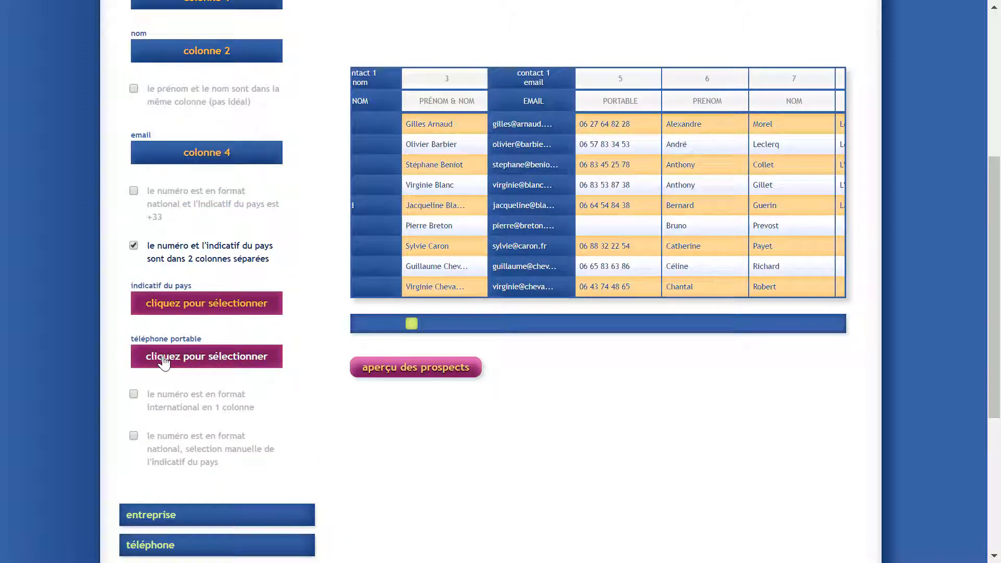
left_click(181, 405)
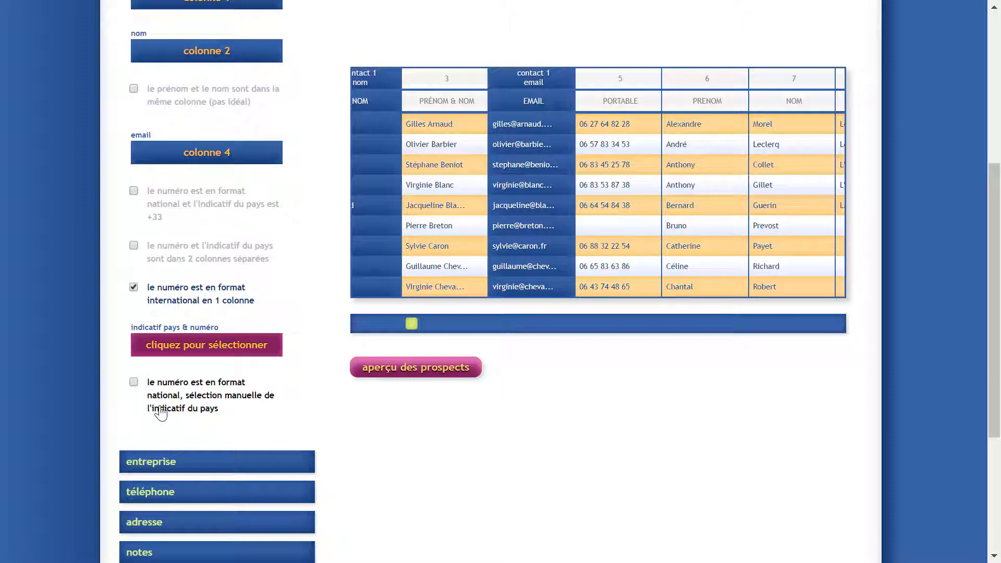
left_click(185, 201)
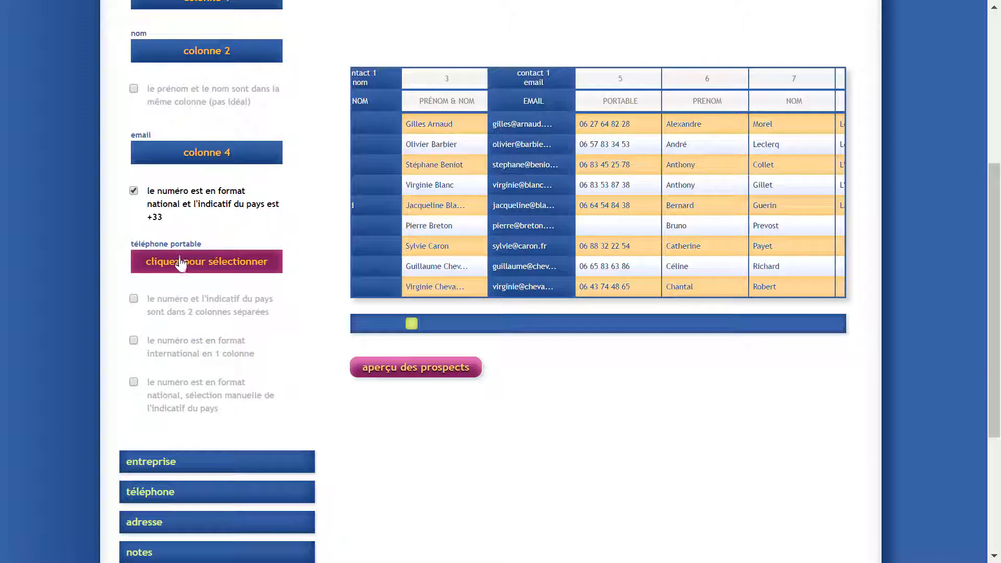
left_click(175, 271)
left_click_drag(175, 271, 615, 217)
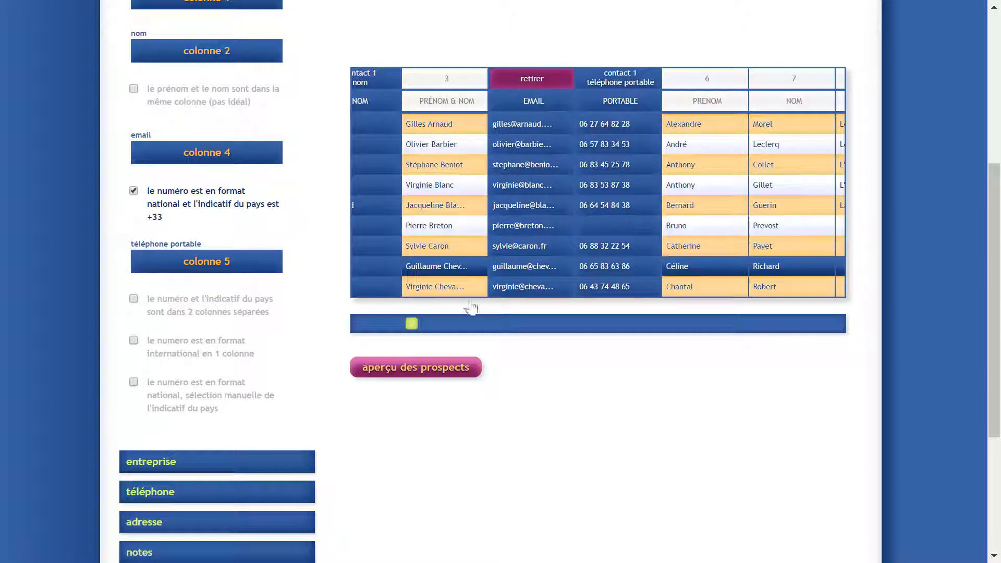
left_click_drag(410, 324, 339, 328)
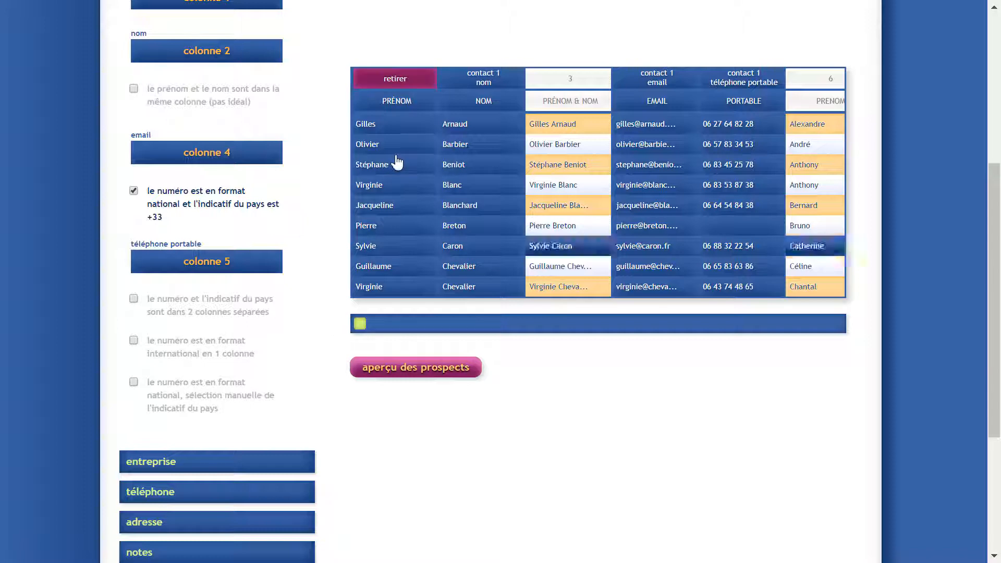
left_click_drag(361, 329, 484, 324)
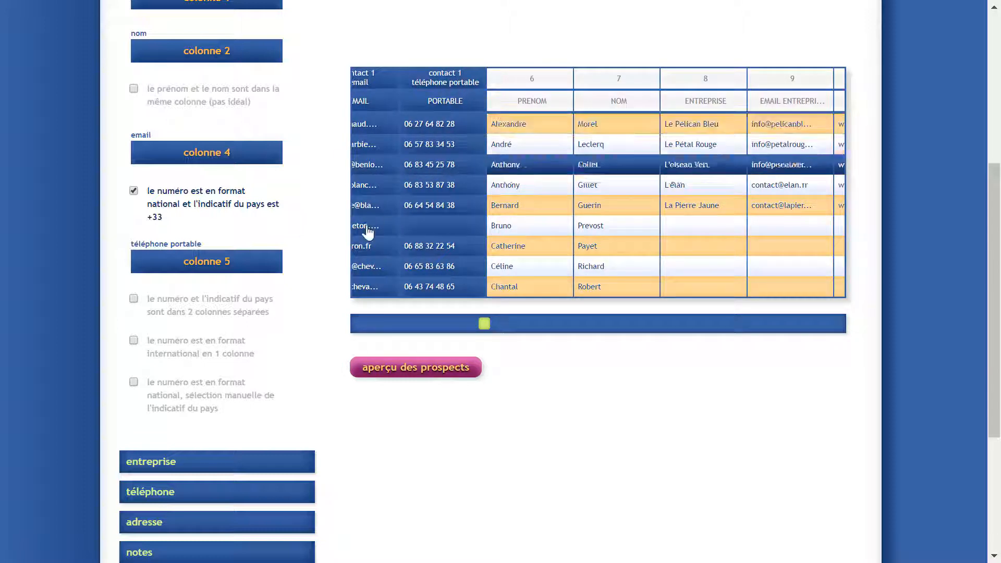
scroll(311, 260, "up", 3)
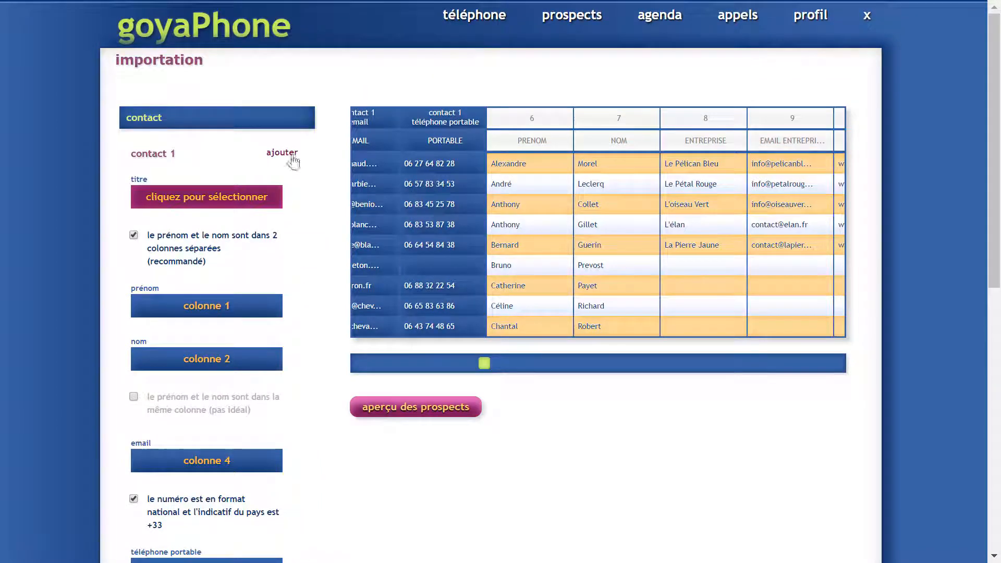
Add contact 2, mapping its first name to column 6 and last name to column 7.
left_click(284, 154)
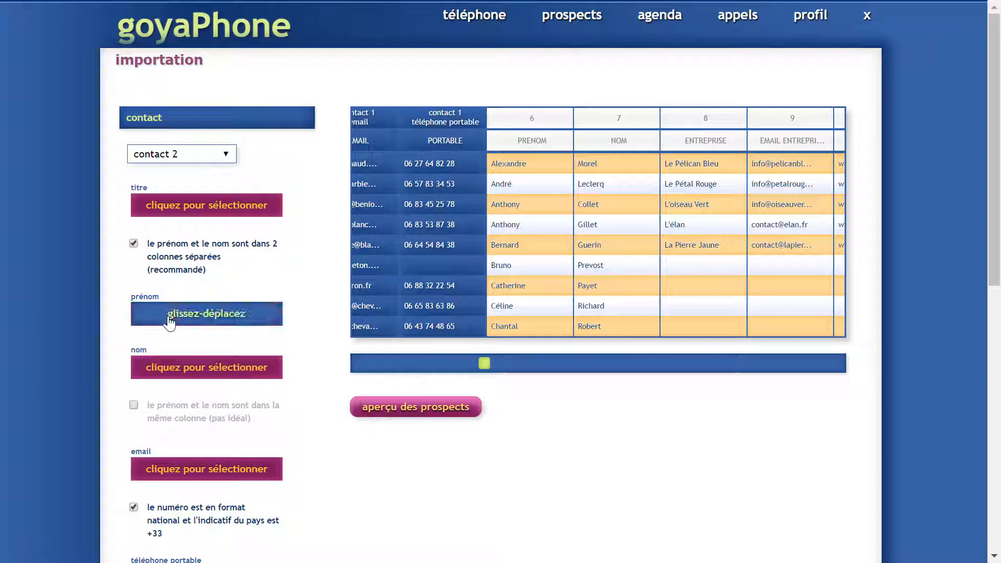
left_click_drag(205, 316, 514, 206)
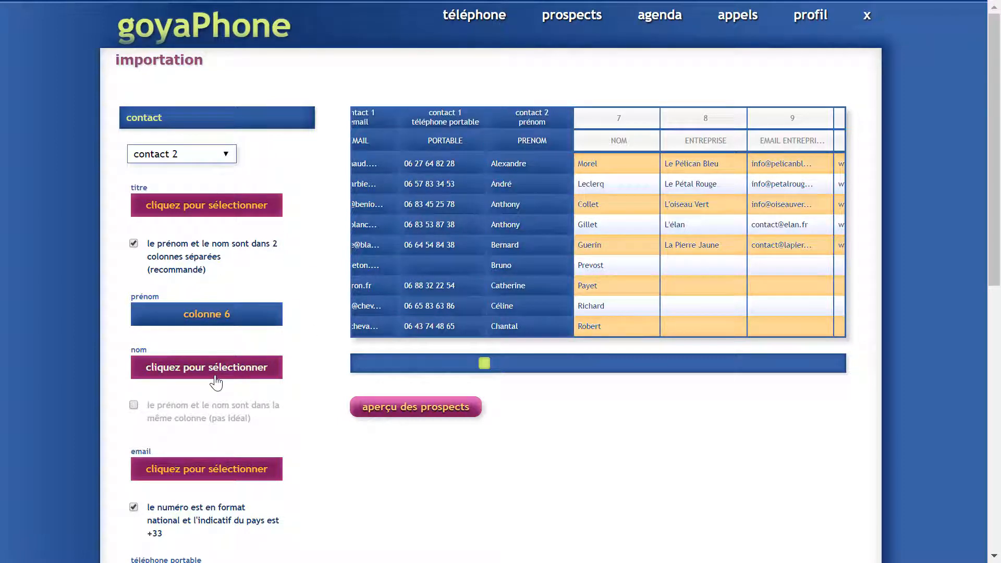
left_click_drag(228, 362, 632, 245)
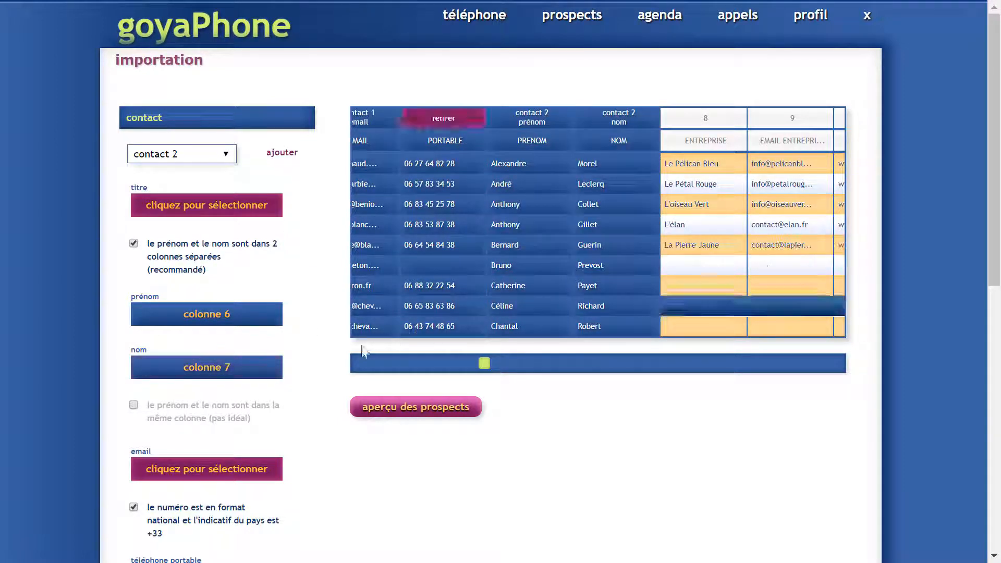
scroll(306, 386, "down", 3)
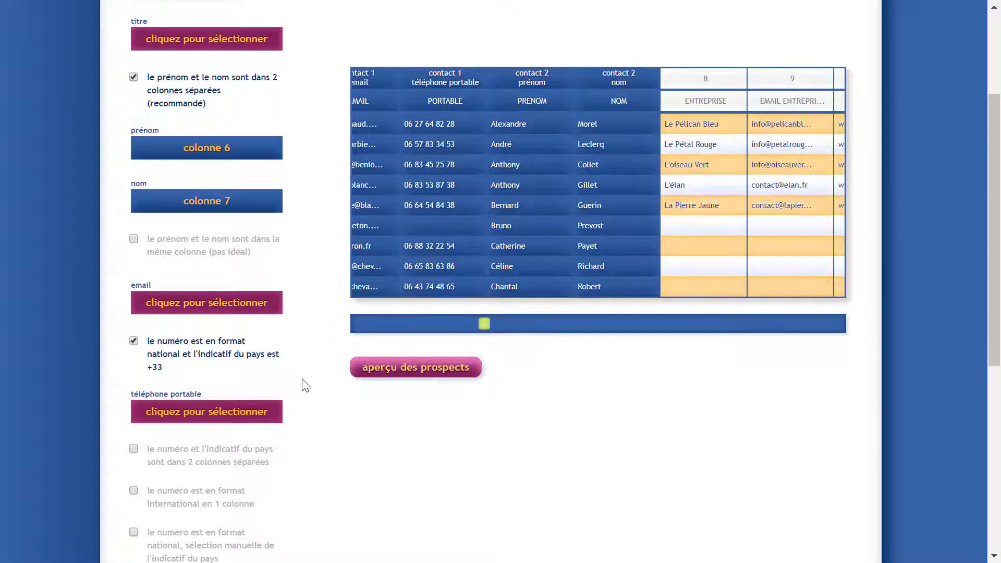
scroll(306, 386, "down", 1)
left_click_drag(484, 323, 580, 324)
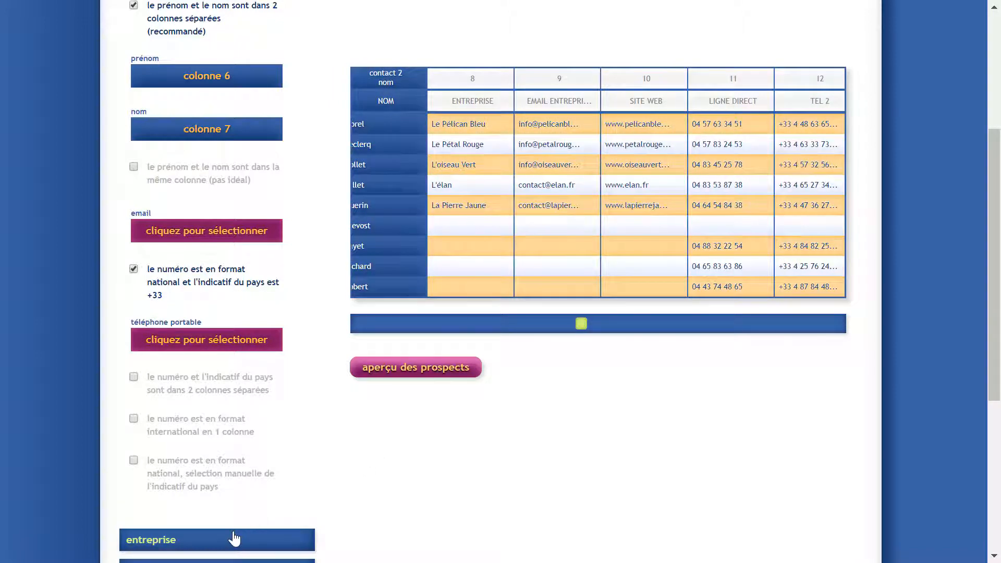
Map company name to column 8, company e-mail to column 9 and website to column 10.
left_click(234, 538)
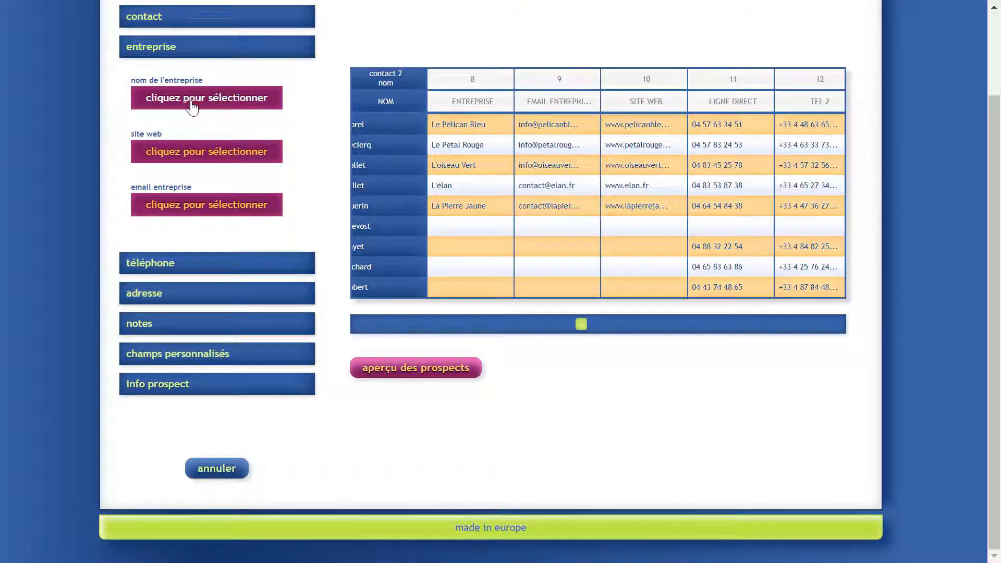
left_click_drag(191, 107, 464, 127)
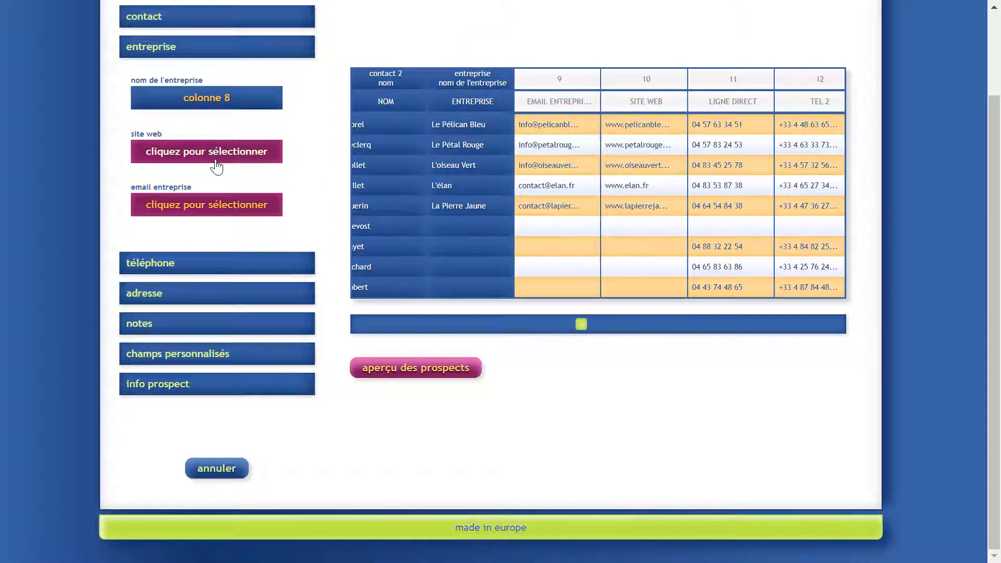
left_click_drag(217, 166, 644, 139)
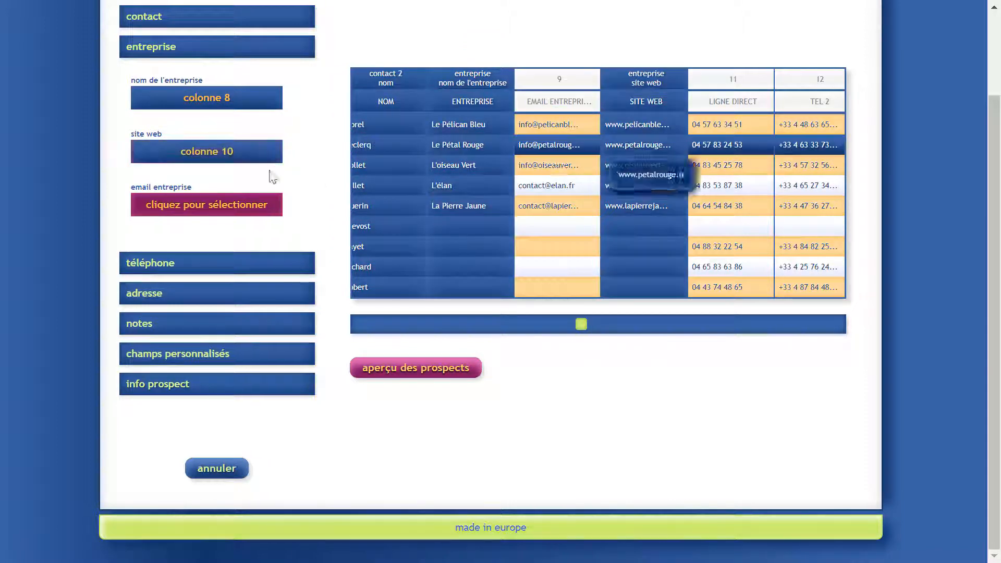
left_click_drag(208, 216, 547, 125)
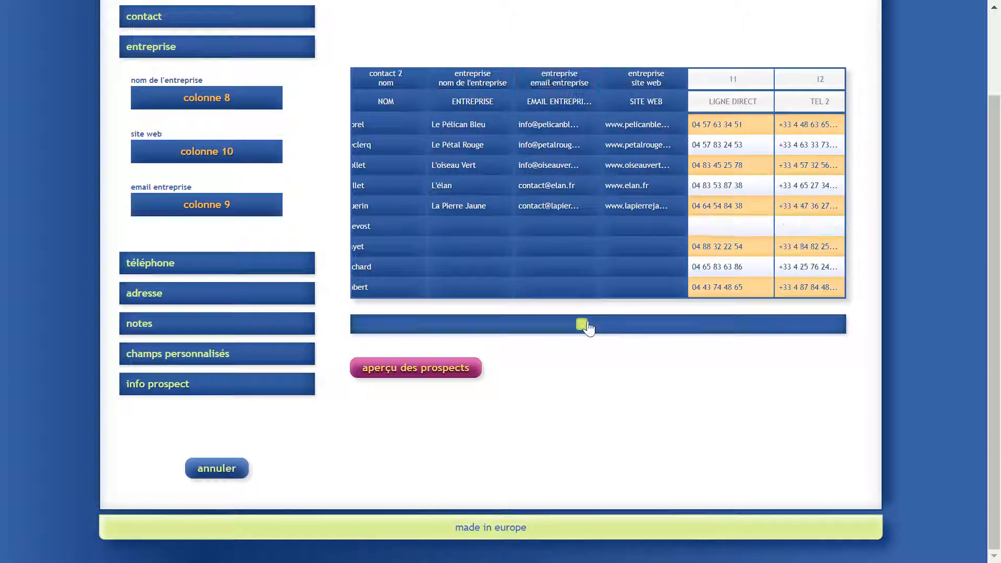
left_click_drag(581, 324, 667, 325)
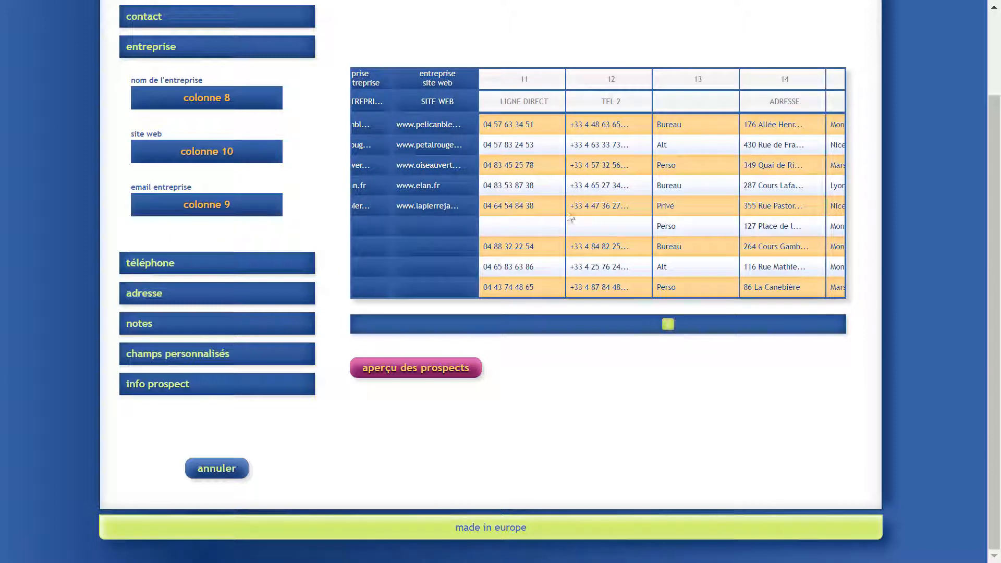
Give phone 1 the manual type Ligne Direct with its number from column 11, and add phone 2.
left_click(203, 264)
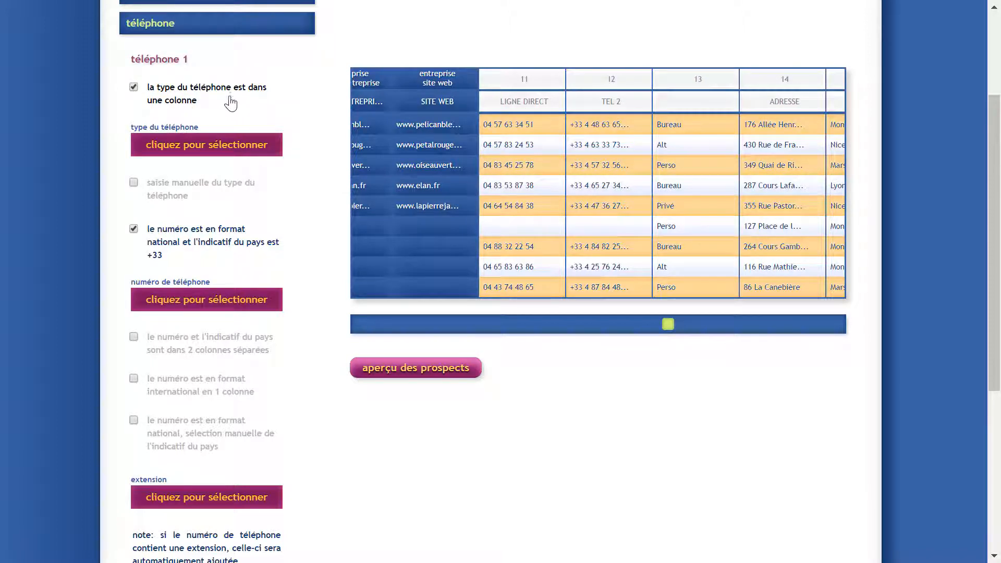
left_click(164, 197)
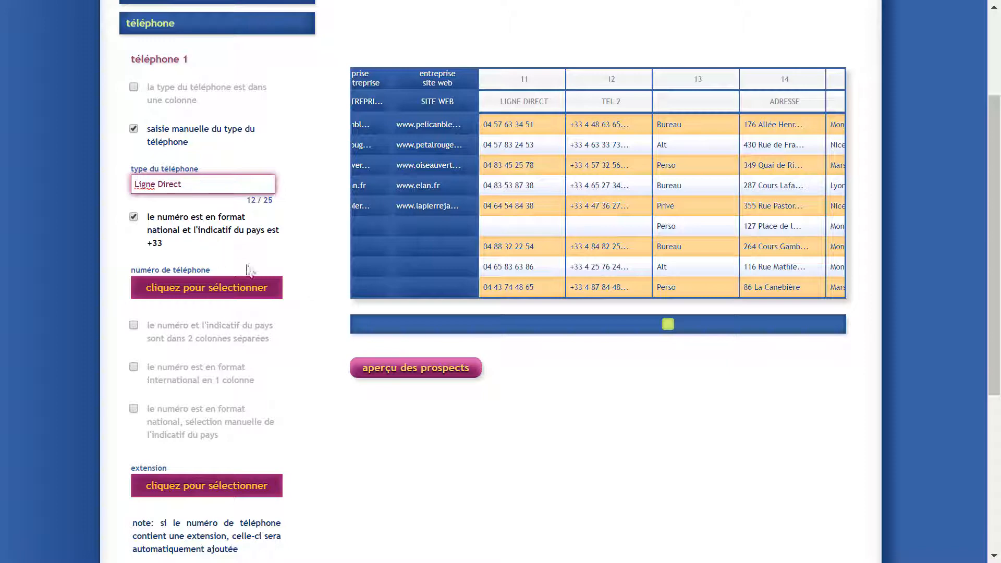
left_click_drag(178, 295, 519, 190)
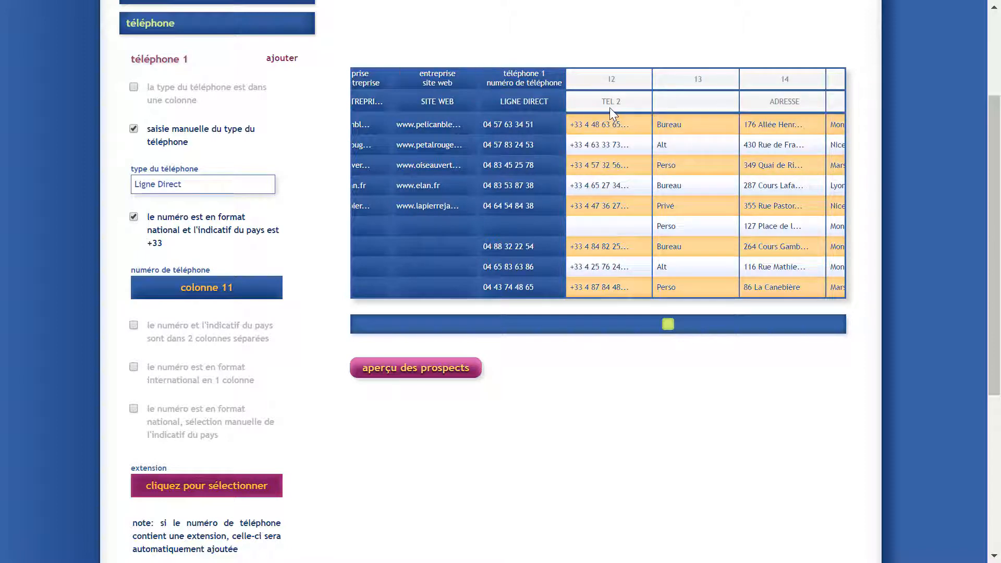
left_click(291, 62)
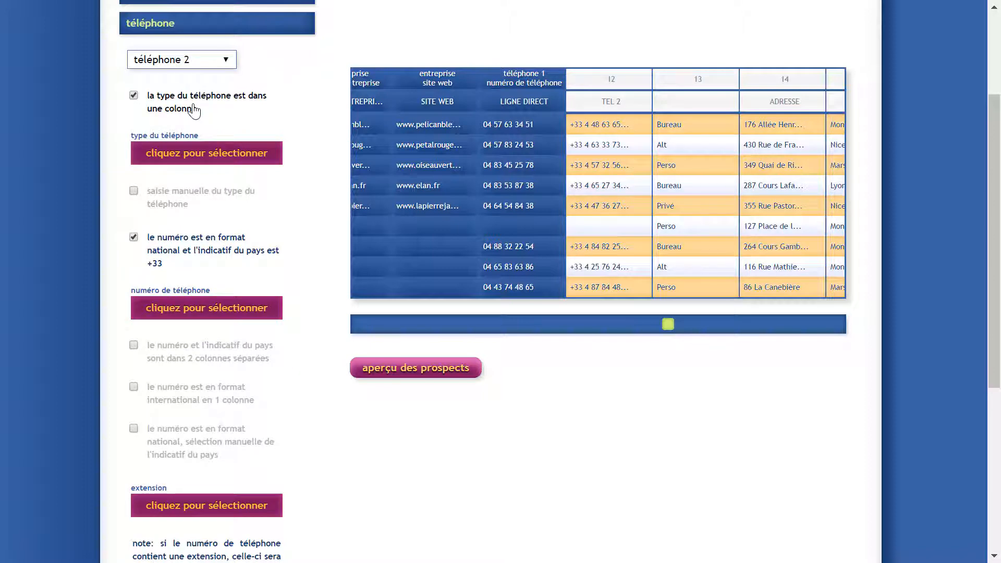
Map phone 2's type to column 13 and its international-format number to column 12.
left_click_drag(182, 160, 674, 134)
mouse_move(672, 137)
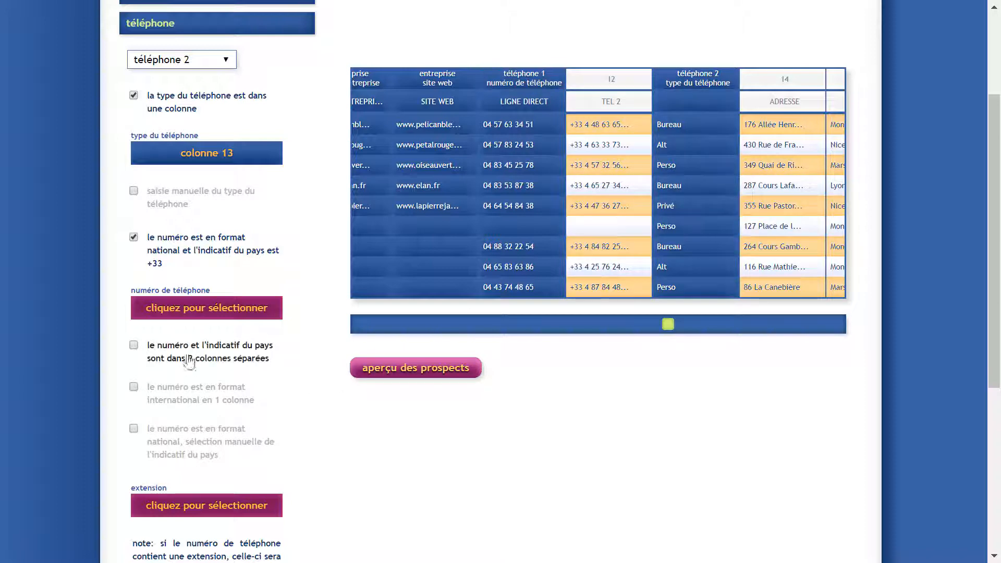
left_click(185, 408)
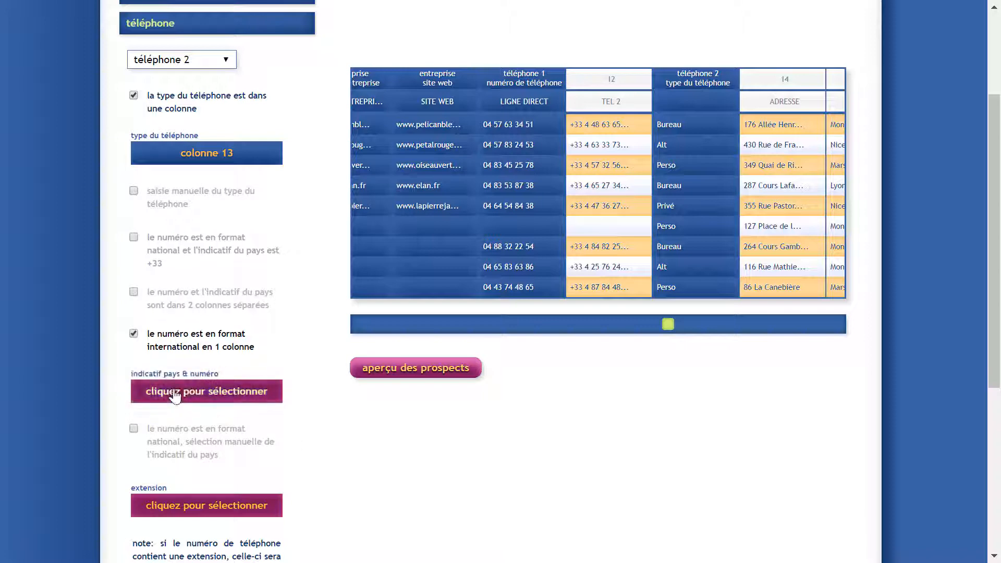
left_click_drag(183, 394, 635, 230)
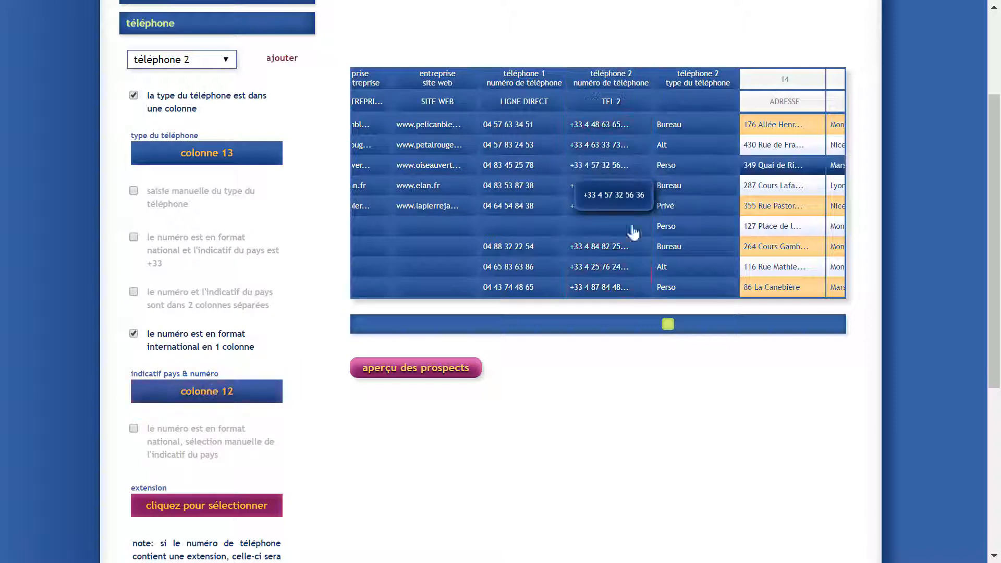
left_click_drag(698, 332, 796, 329)
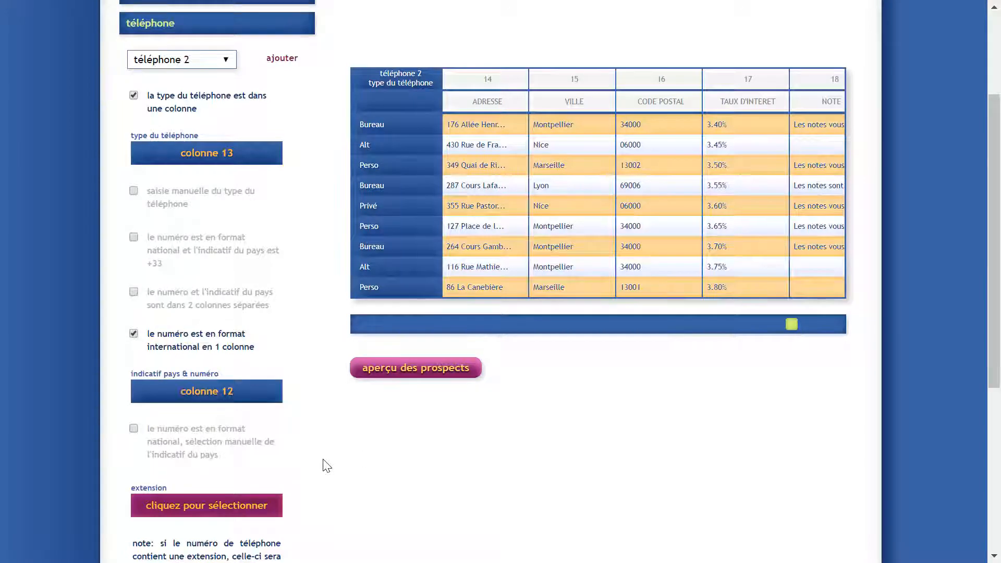
scroll(324, 461, "down", 4)
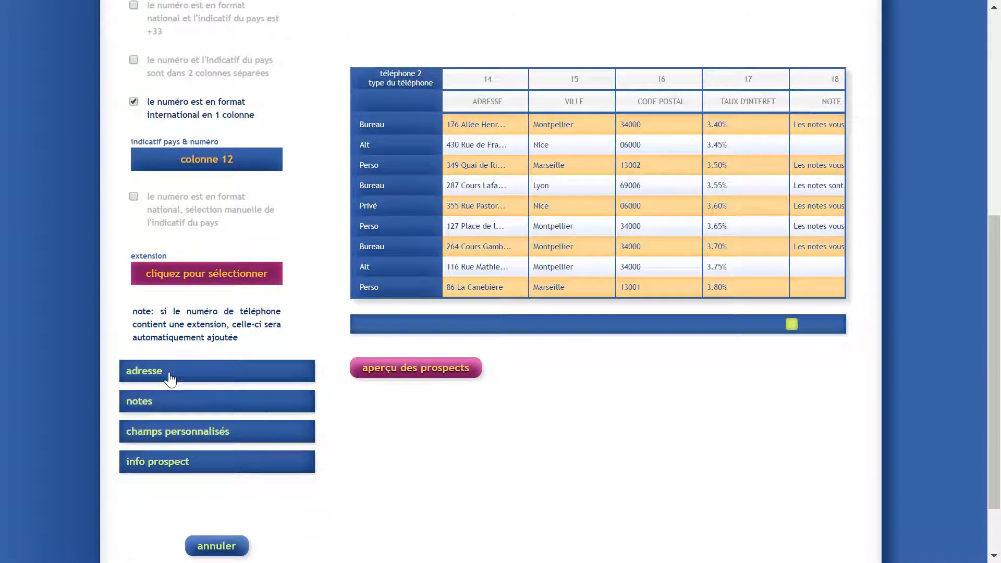
Map address line 1, city and postal code to columns 14, 15 and 16.
left_click(172, 378)
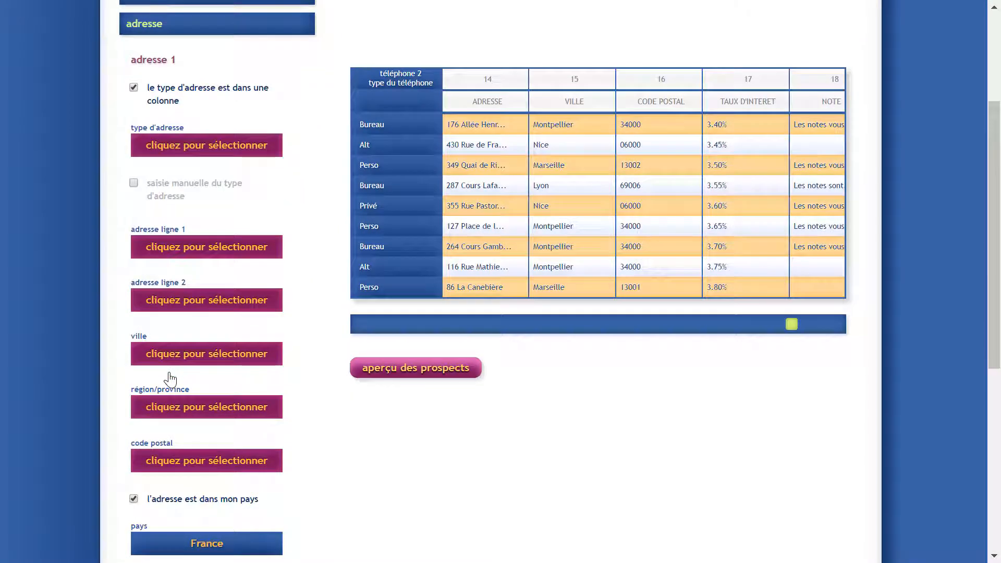
left_click_drag(174, 248, 461, 205)
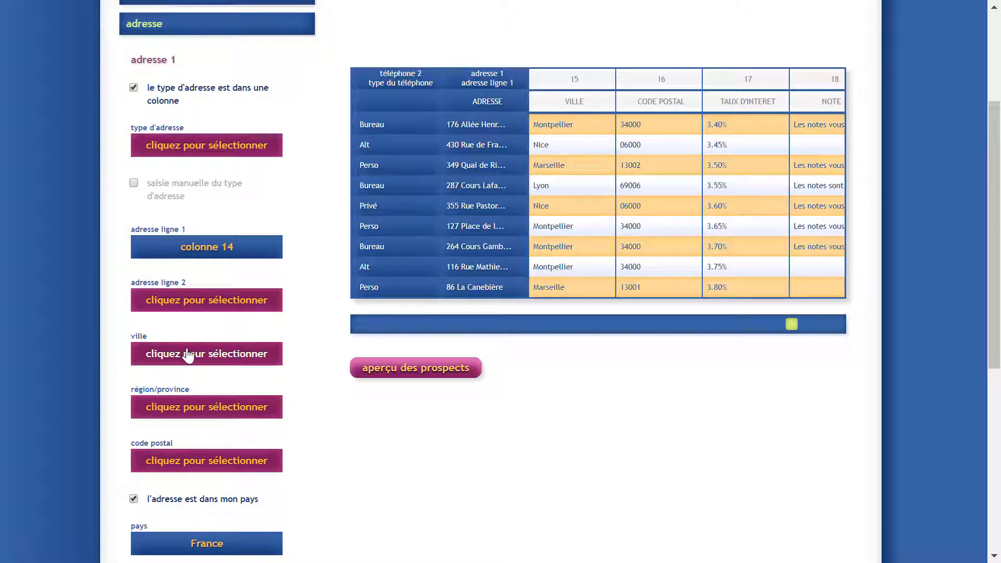
left_click_drag(187, 347, 573, 200)
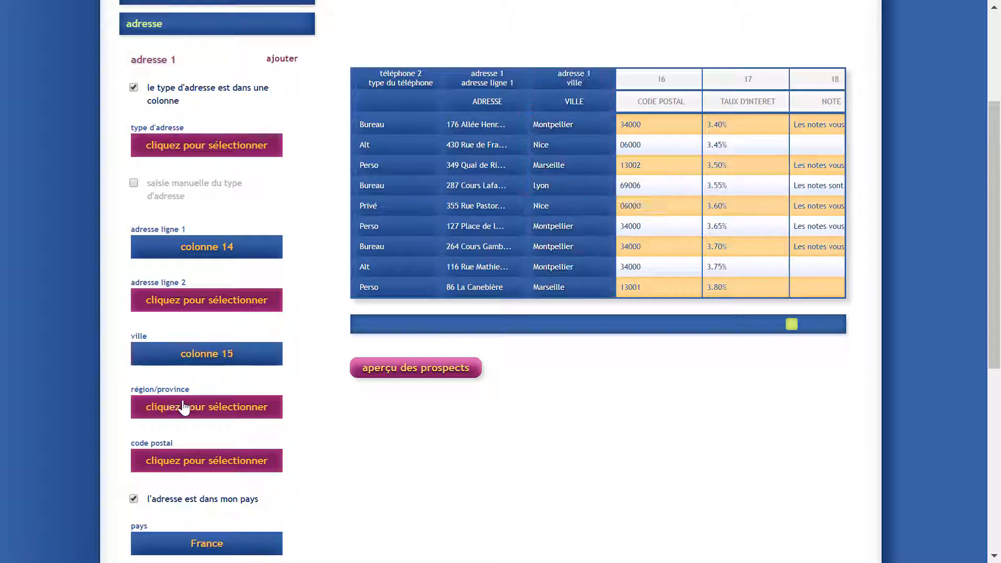
left_click_drag(159, 465, 159, 466)
left_click_drag(303, 368, 641, 217)
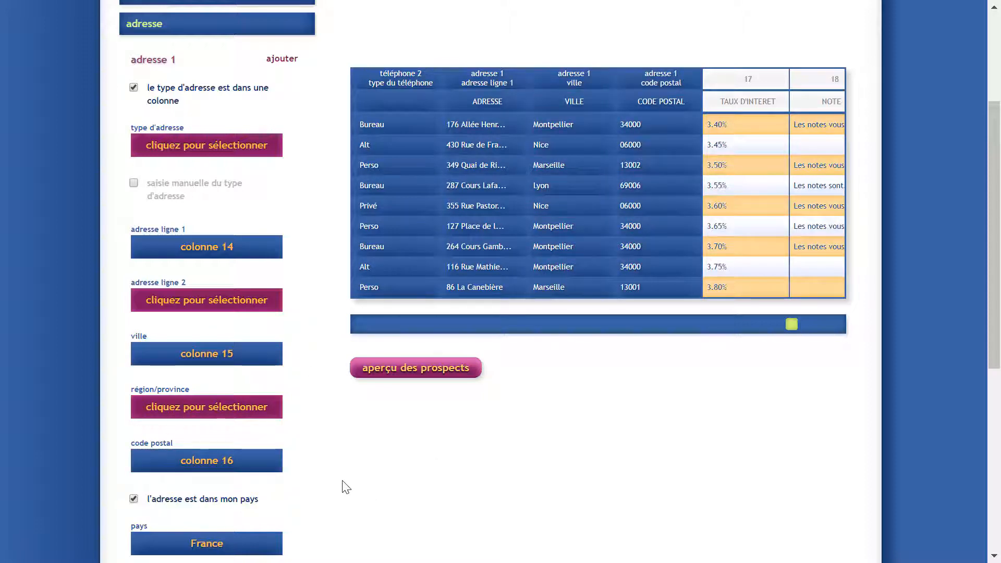
Set the address country to be left empty for all prospects.
scroll(346, 485, "down", 3)
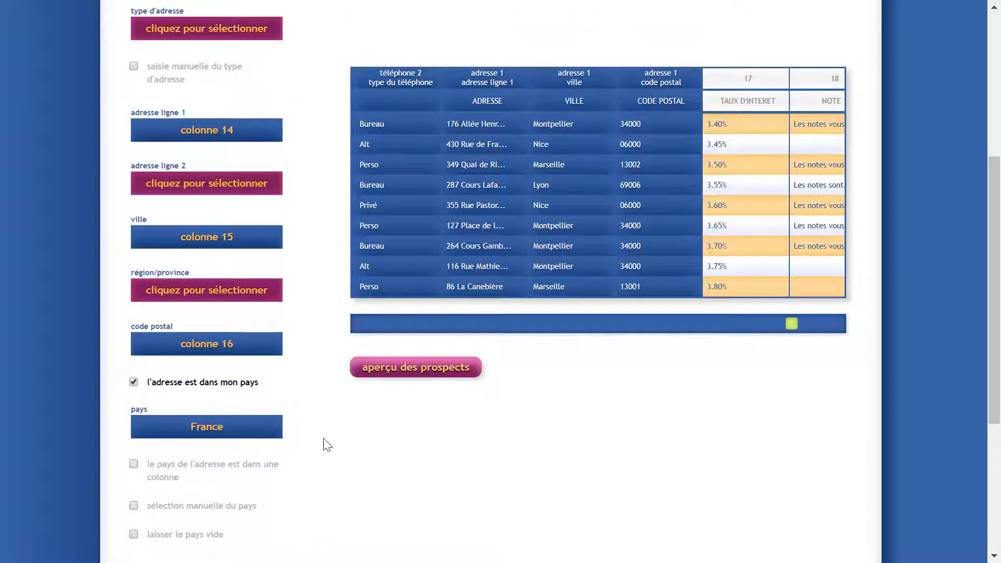
scroll(281, 396, "down", 2)
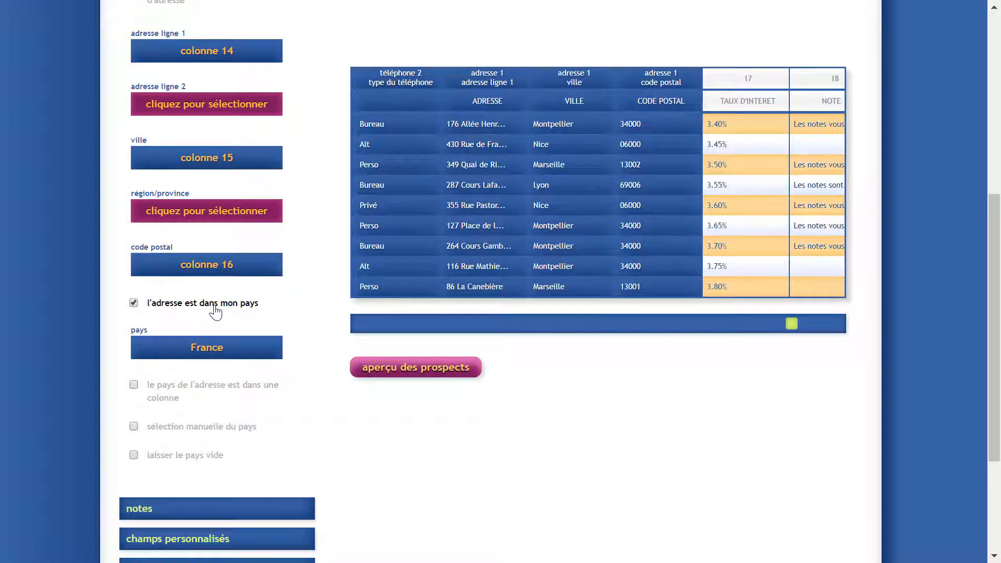
left_click(176, 400)
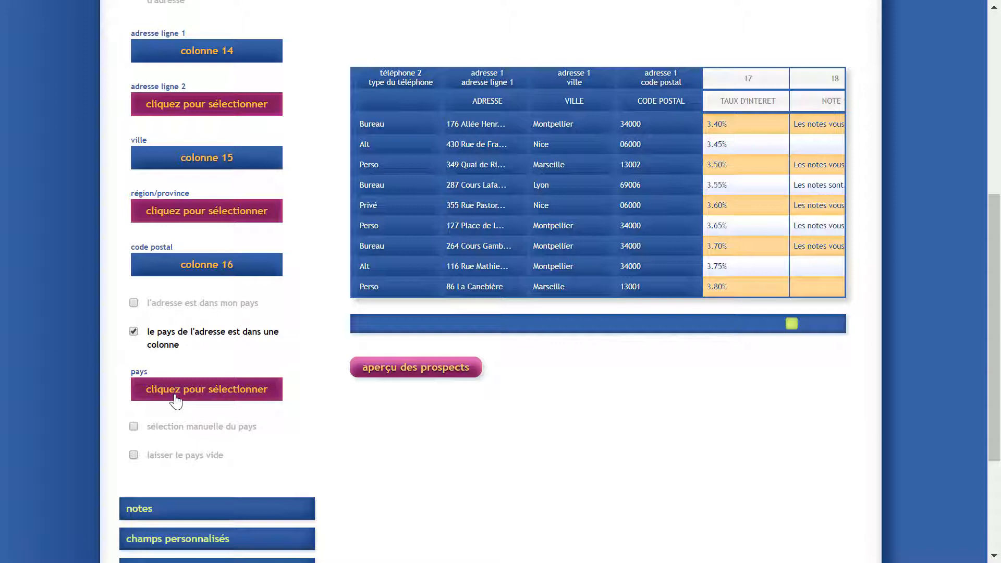
left_click(173, 425)
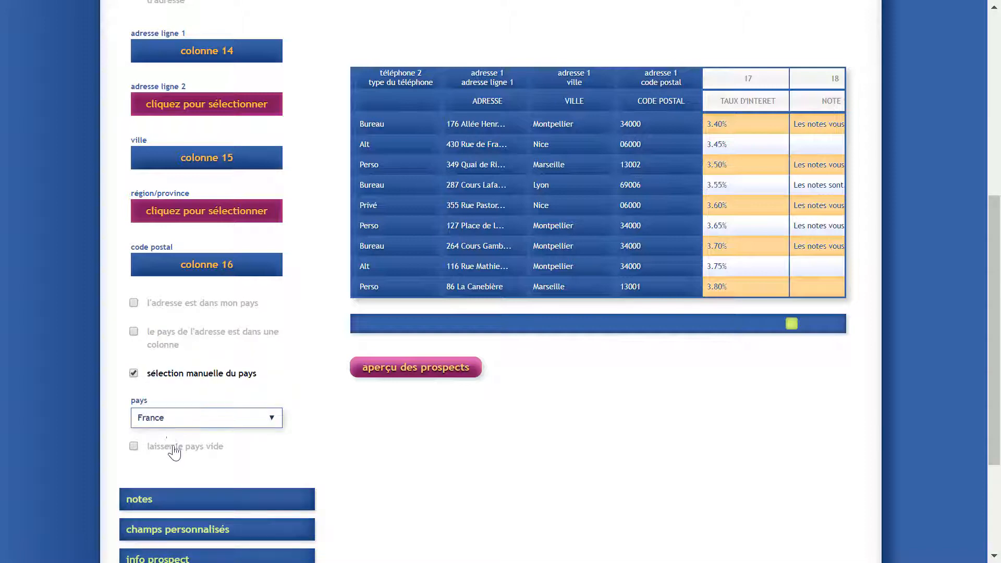
left_click(172, 447)
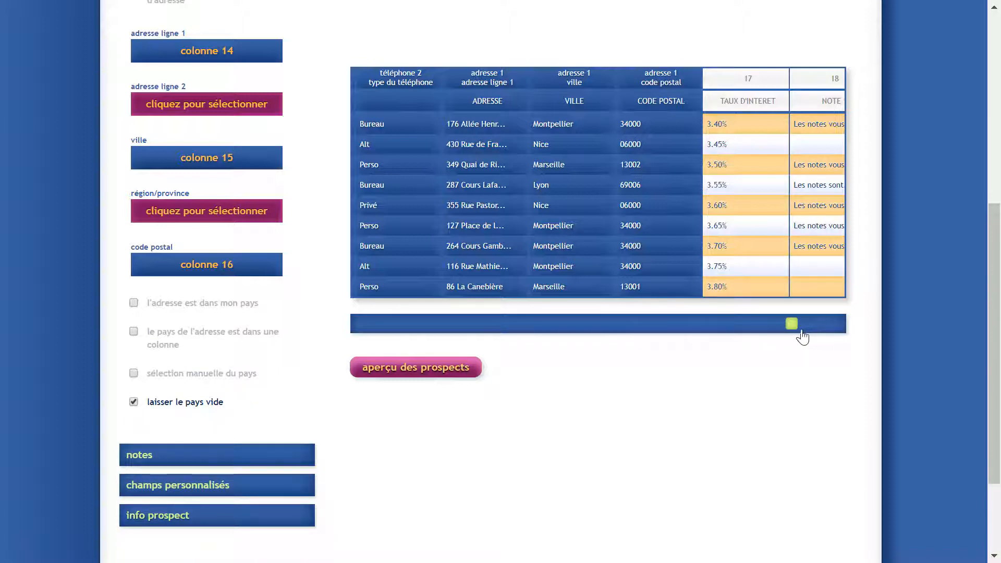
left_click_drag(793, 329, 838, 322)
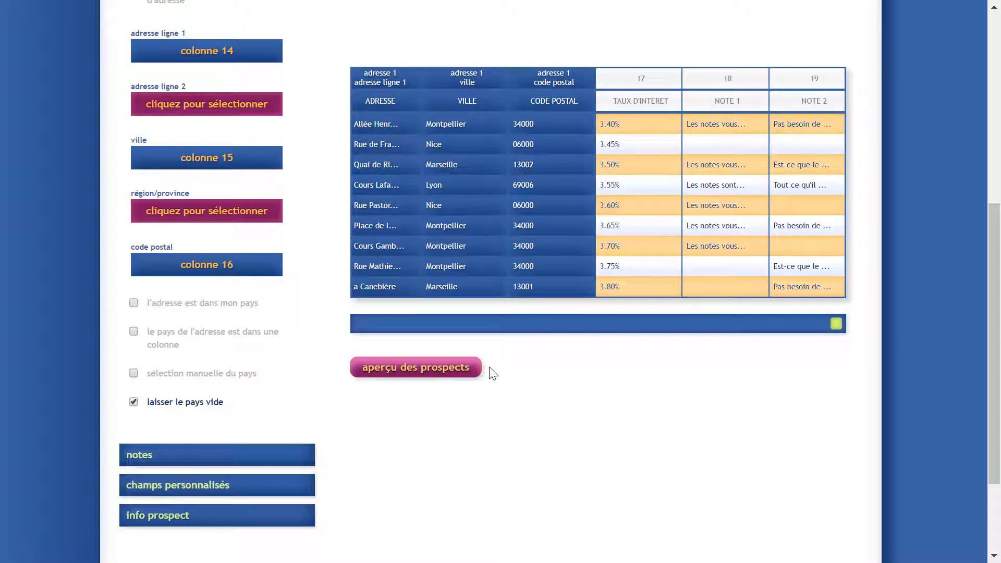
Create a custom field named 'Taux d'interet' from column 17 and confirm it.
left_click(180, 489)
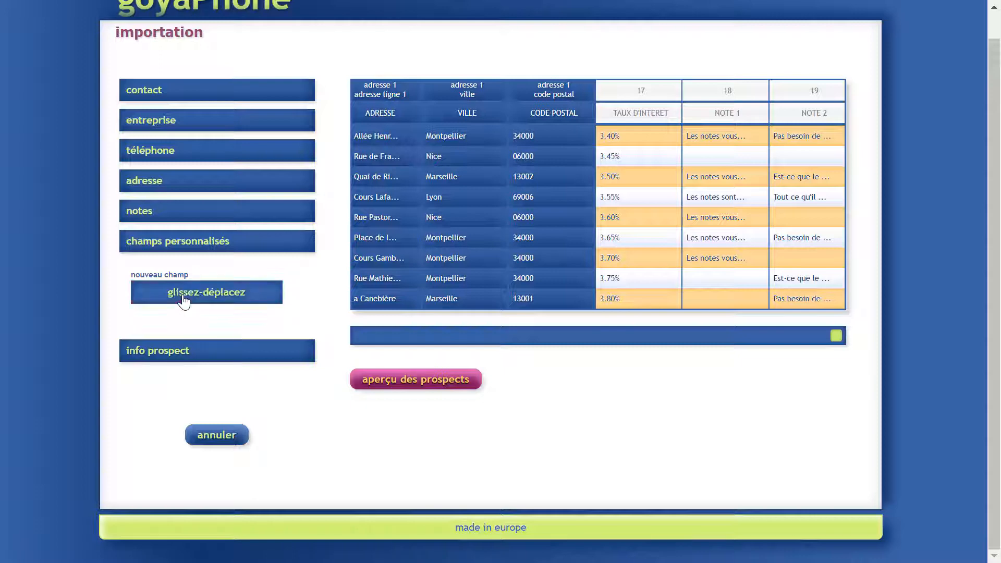
left_click_drag(361, 225, 615, 176)
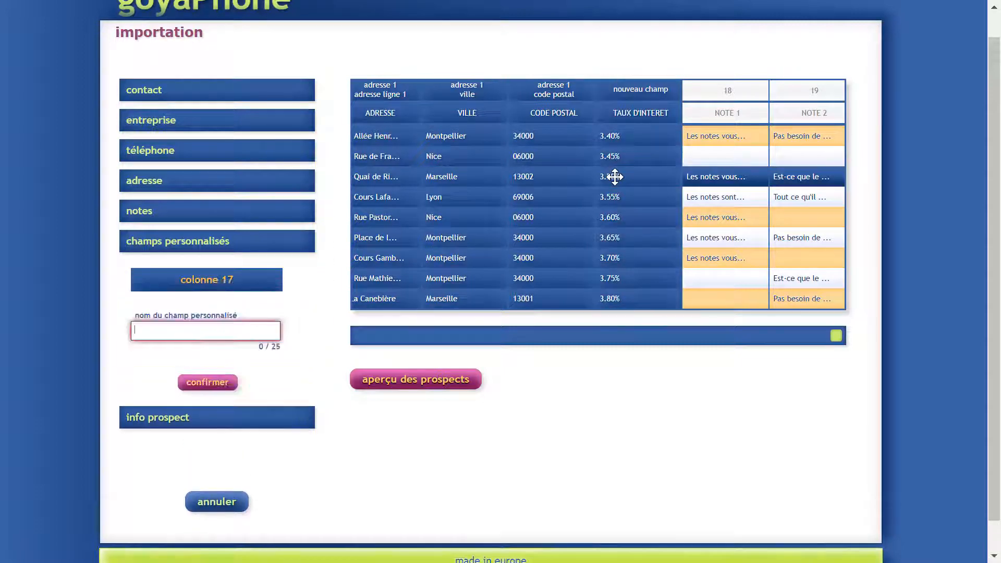
type("T")
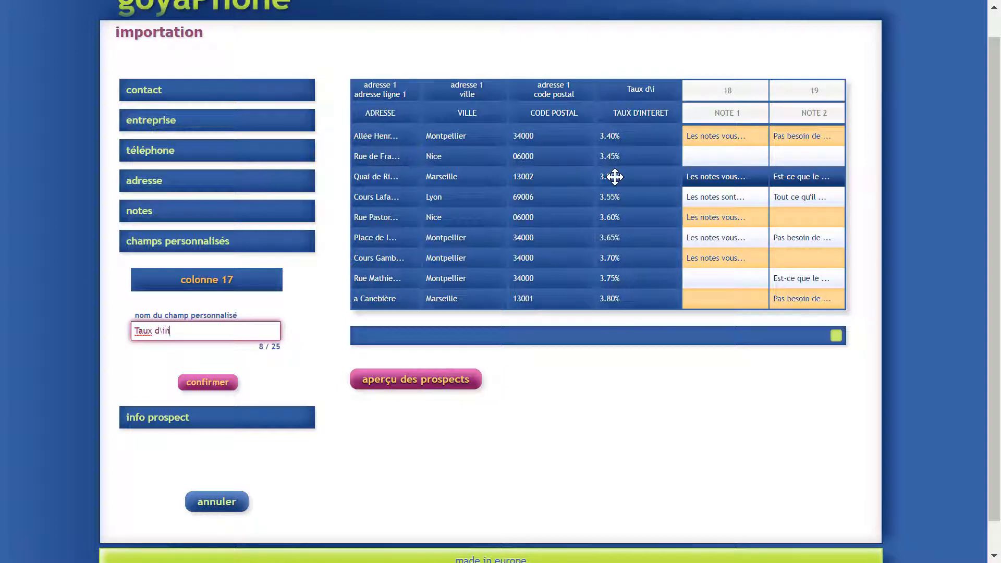
type("aux d'interet")
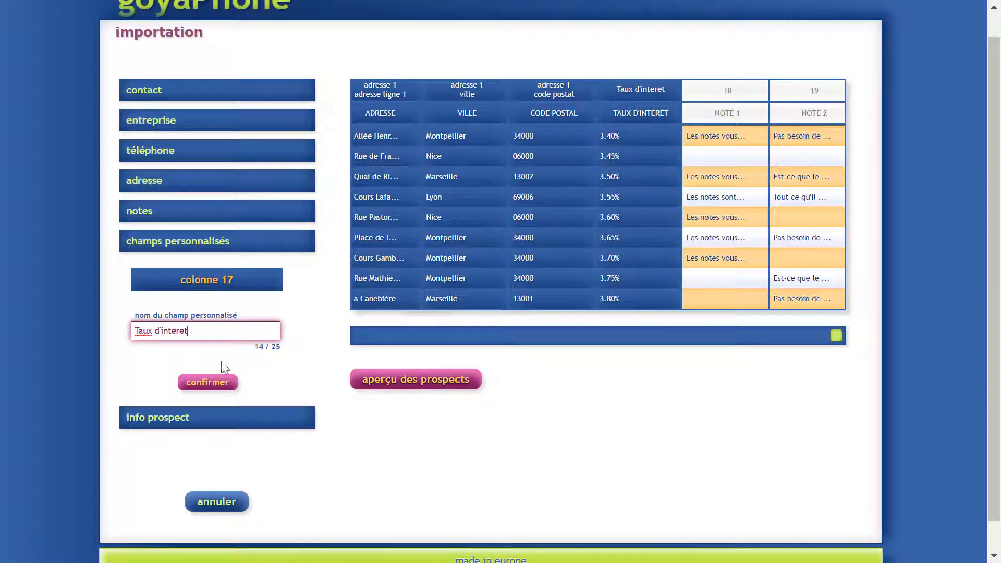
left_click(216, 381)
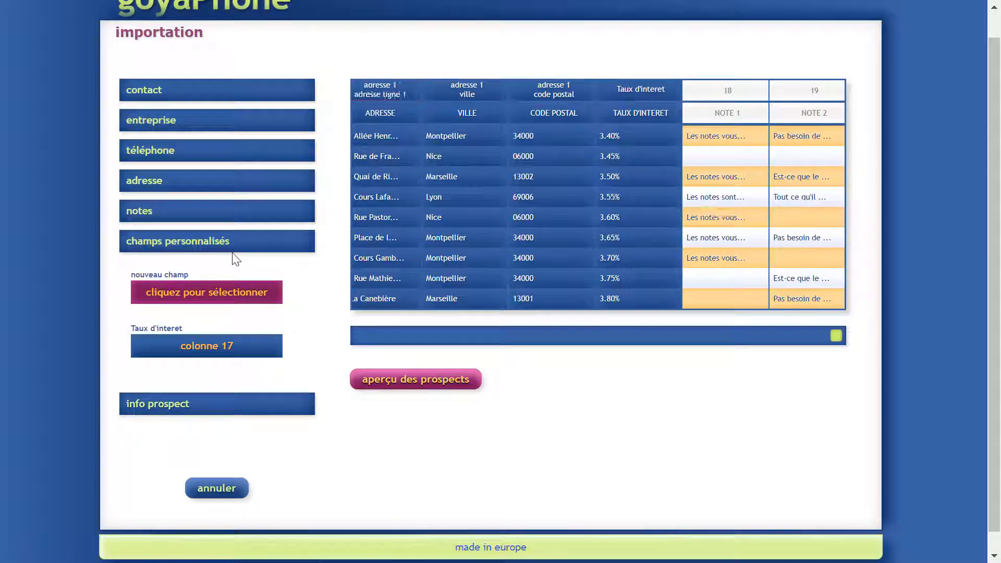
Map column 18 as note 1 and column 19 as note 2.
left_click(155, 213)
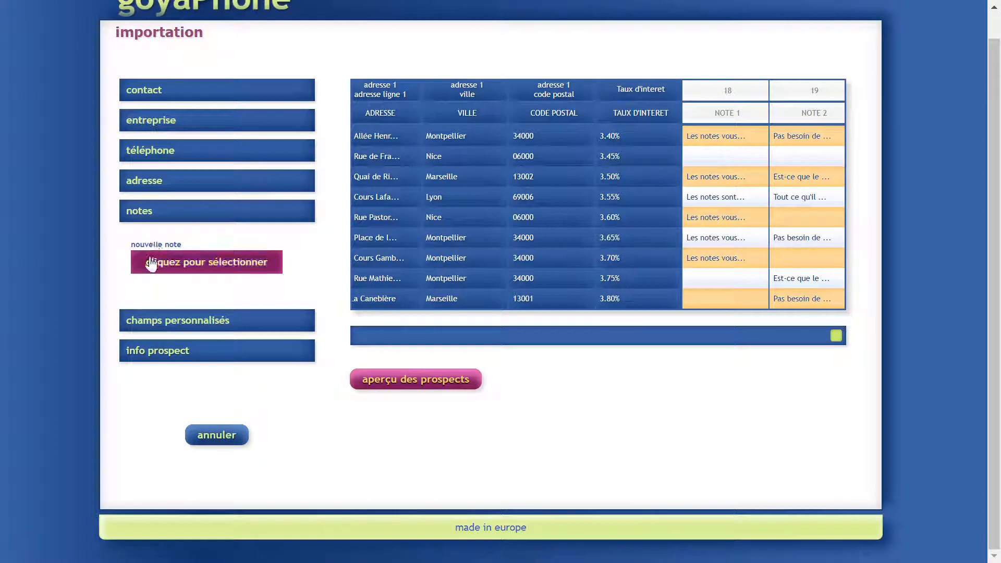
left_click_drag(151, 261, 697, 213)
left_click_drag(210, 278, 778, 163)
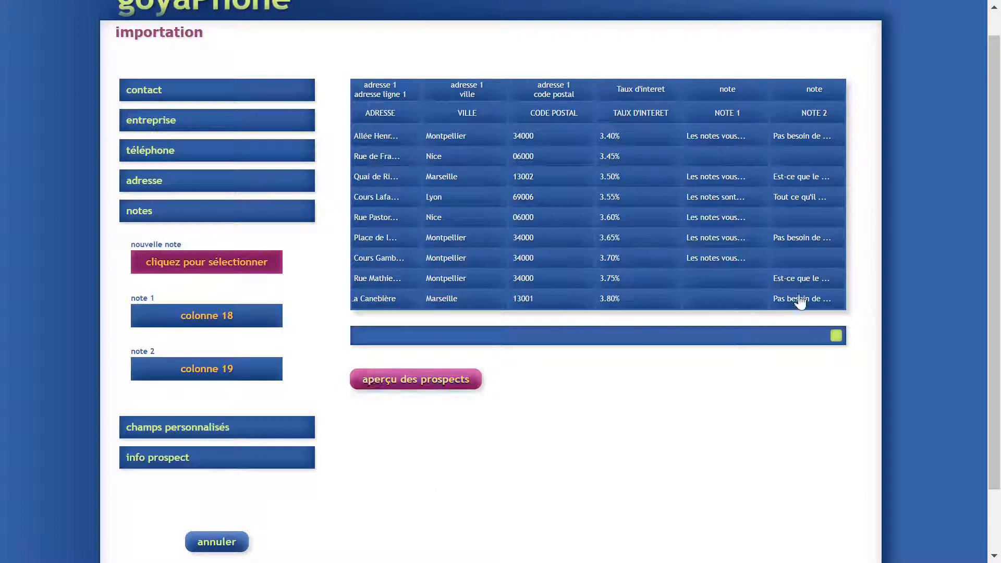
left_click_drag(833, 336, 357, 335)
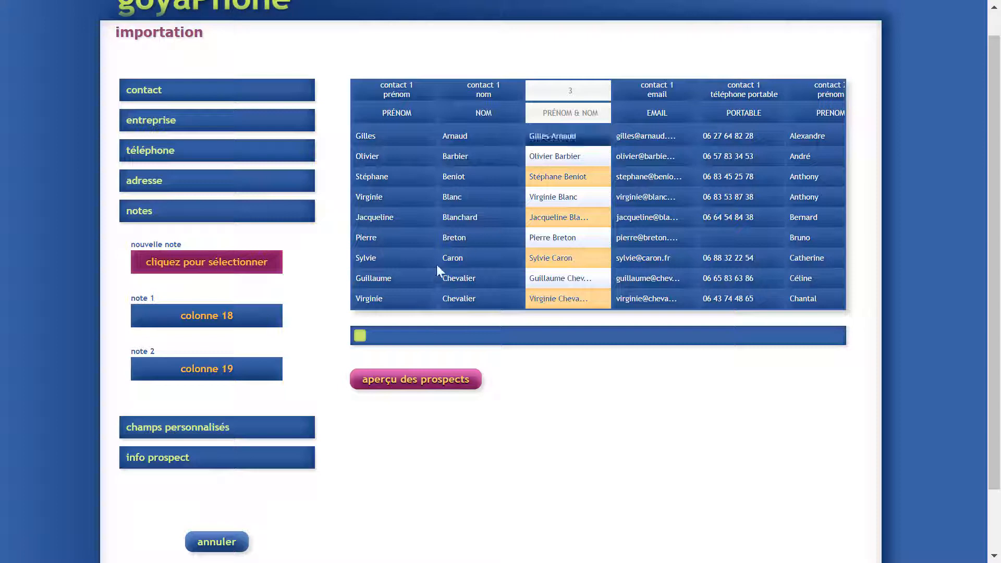
left_click_drag(360, 336, 426, 352)
Preview the prospects built from the mapping and scroll through the list.
left_click(412, 386)
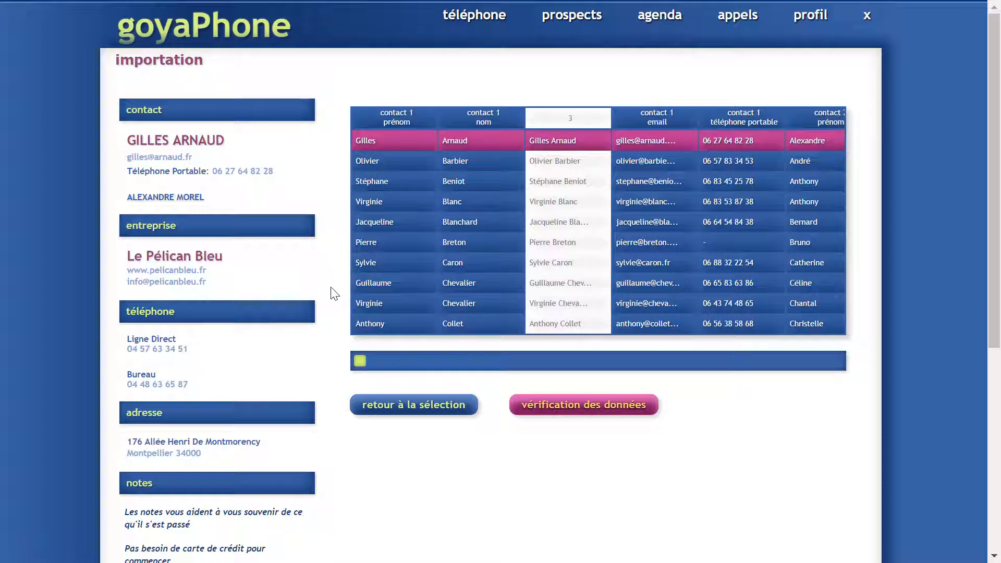
scroll(334, 293, "down", 1)
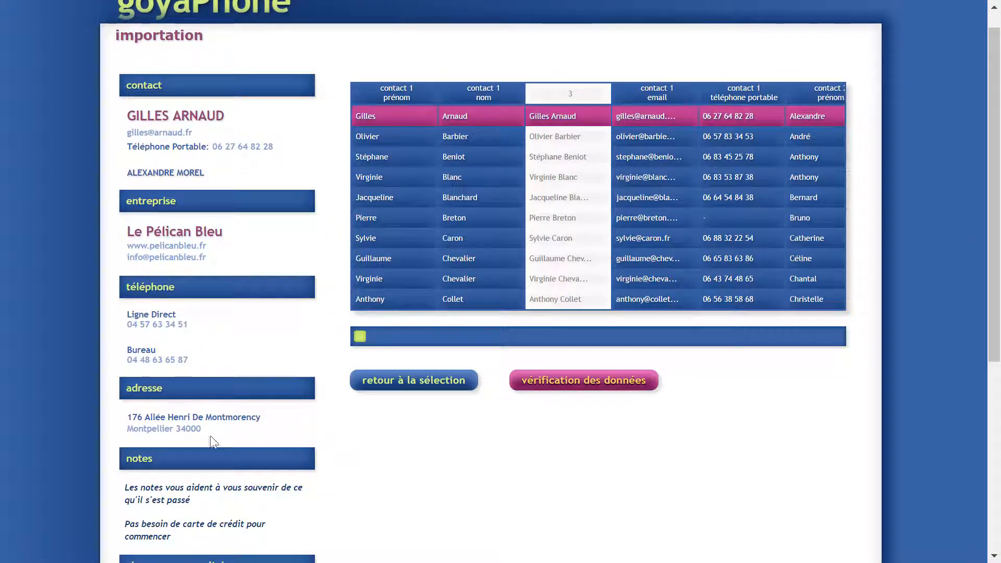
scroll(366, 448, "down", 5)
scroll(367, 448, "down", 6)
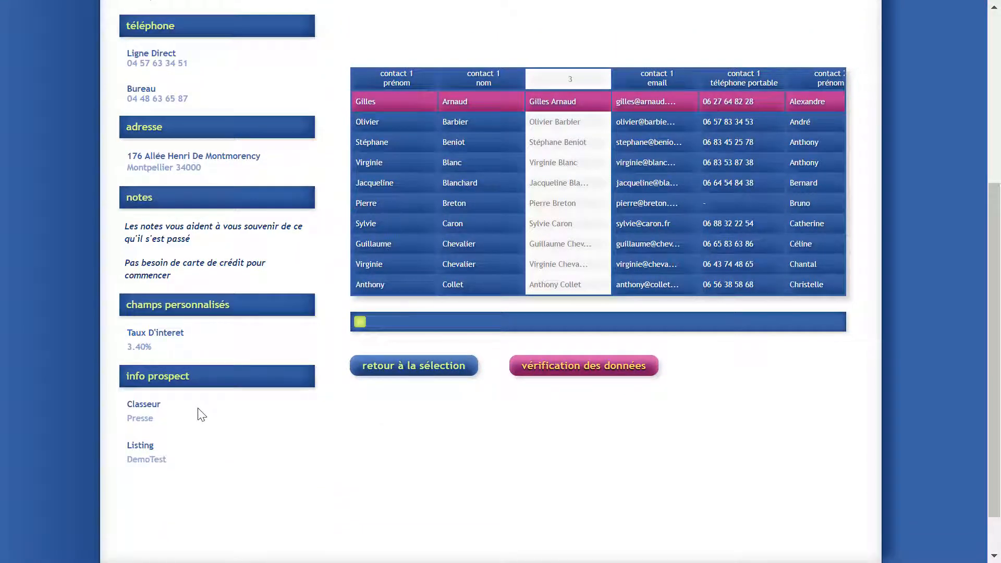
scroll(297, 474, "up", 10)
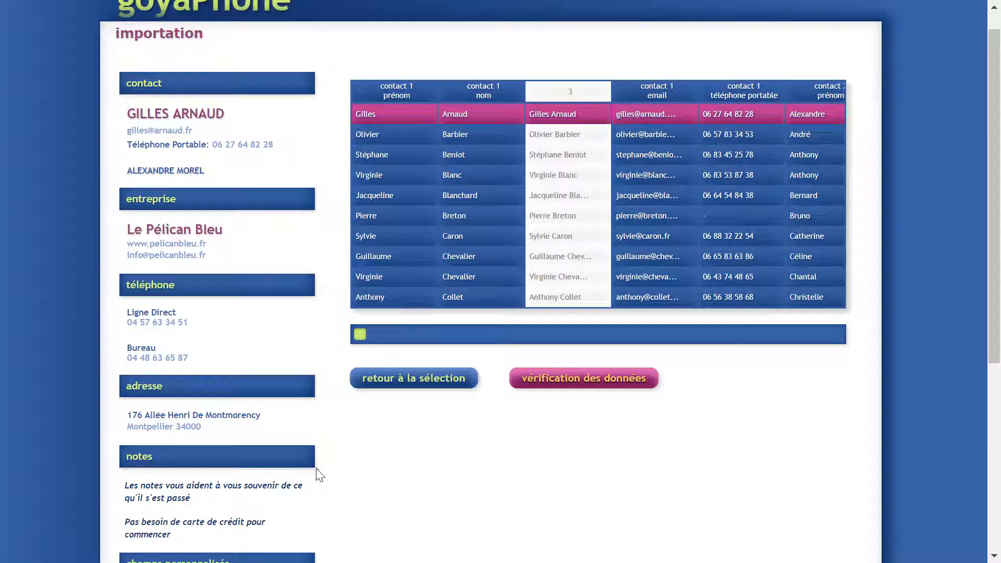
scroll(391, 489, "up", 1)
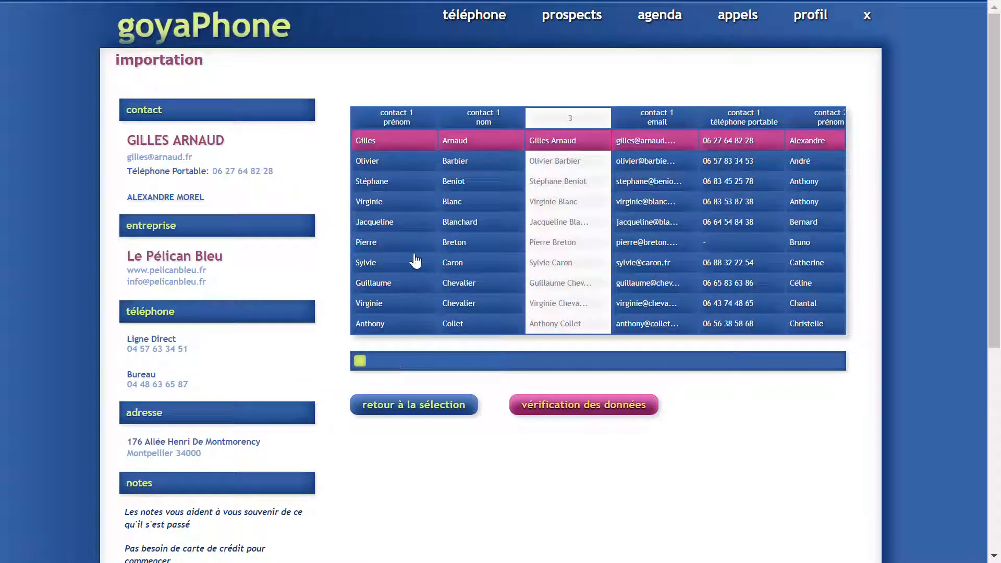
Inspect the prospect missing a phone and several others, then run the data verification.
left_click(384, 247)
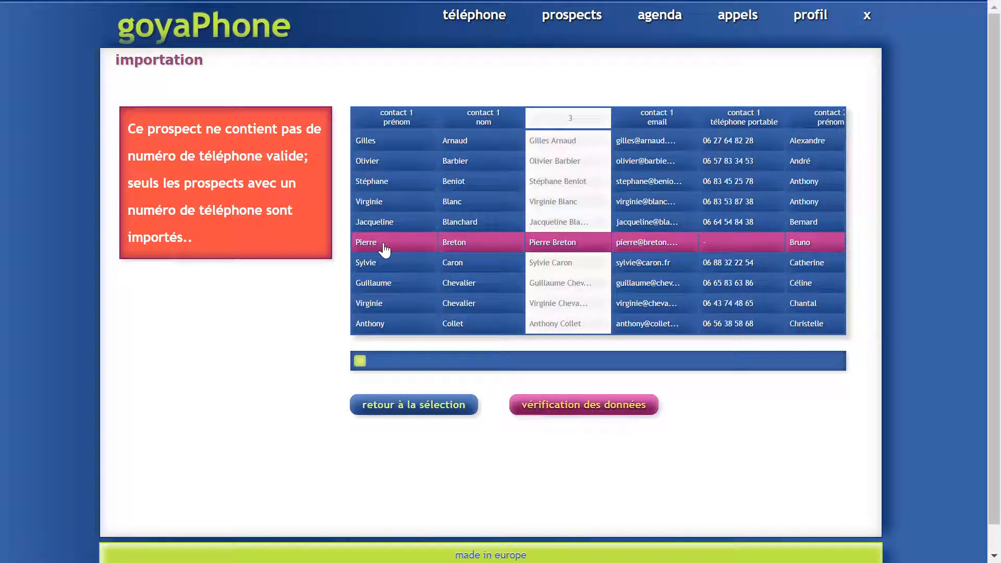
left_click_drag(360, 362, 632, 361)
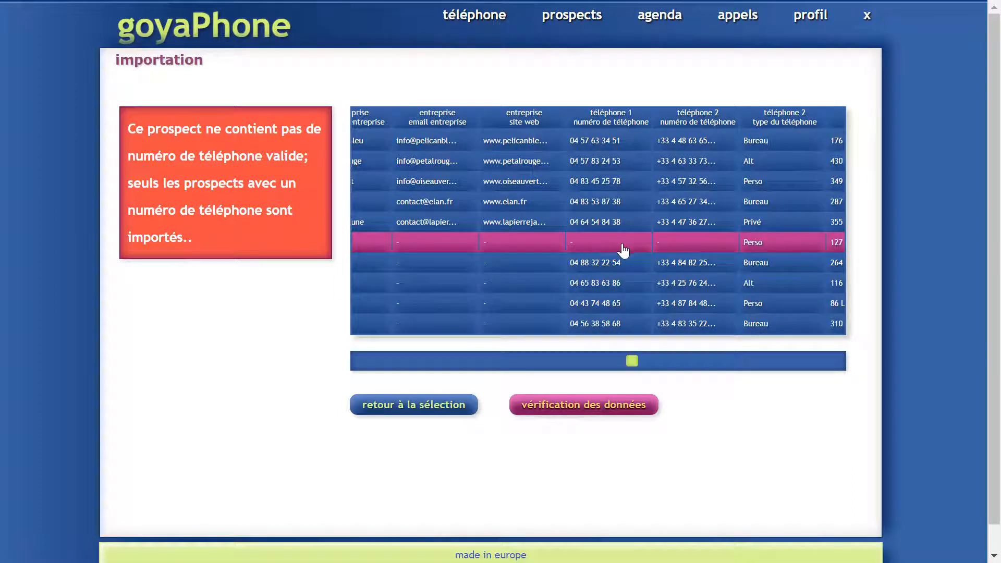
left_click_drag(640, 365, 332, 377)
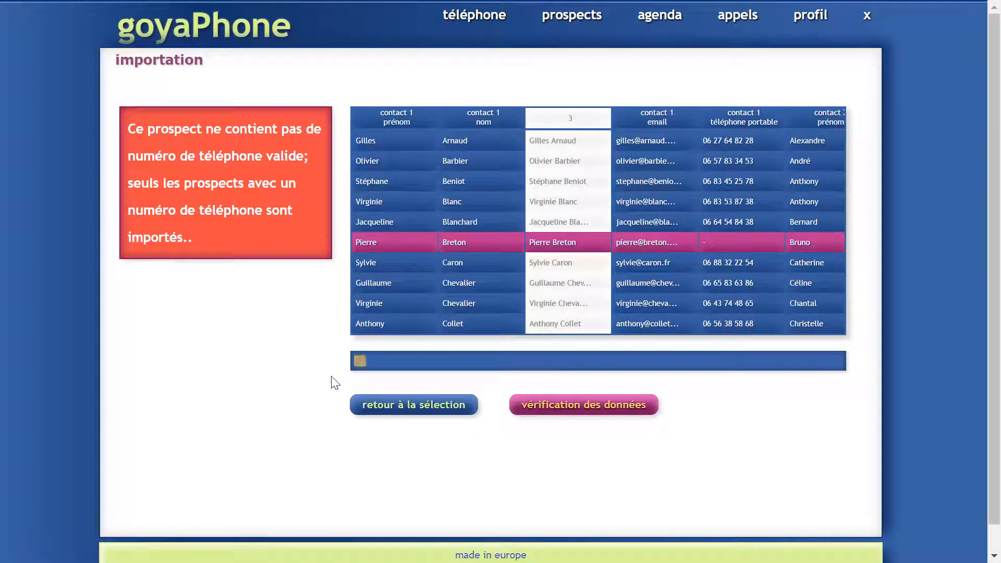
left_click(373, 188)
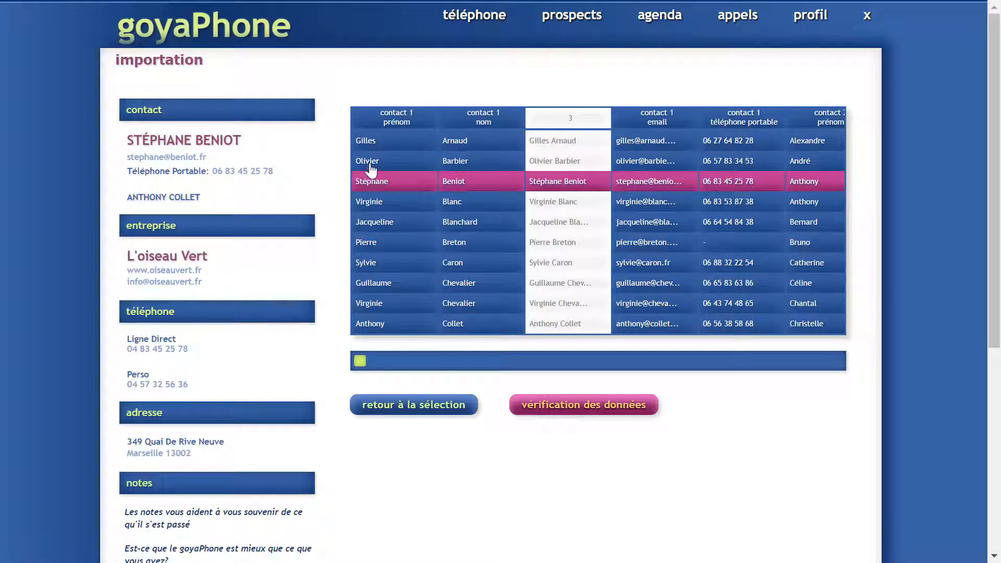
left_click(371, 168)
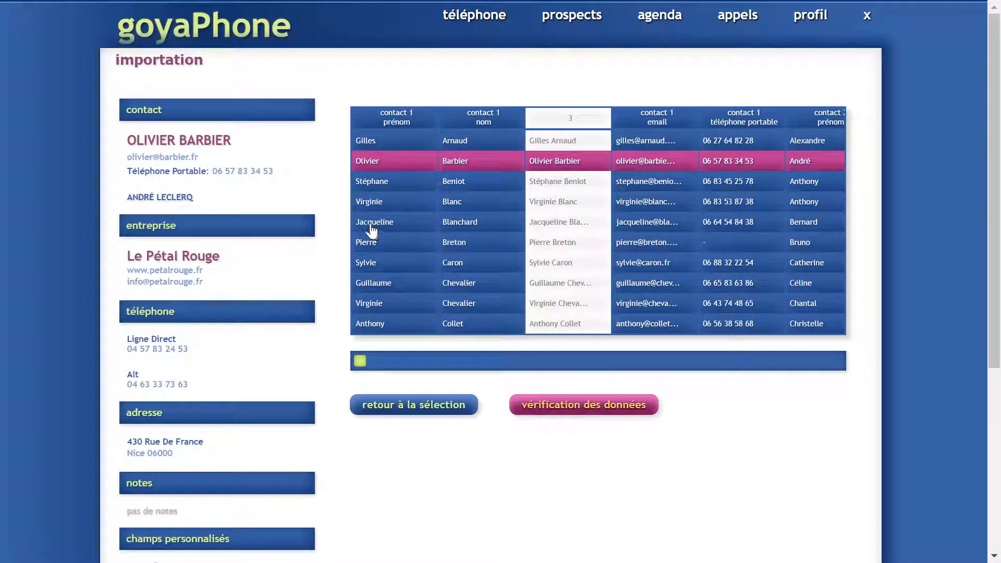
left_click(372, 229)
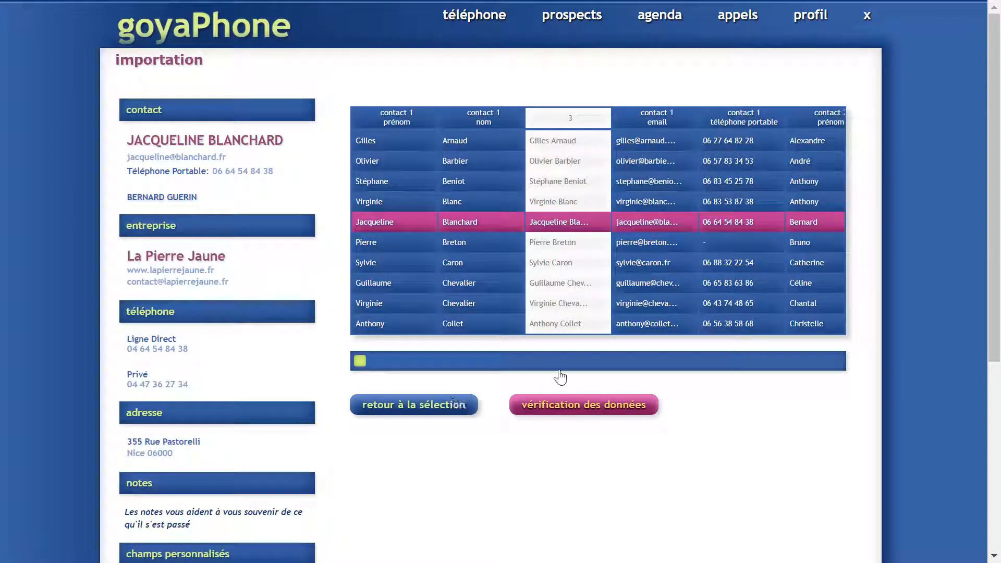
left_click(547, 405)
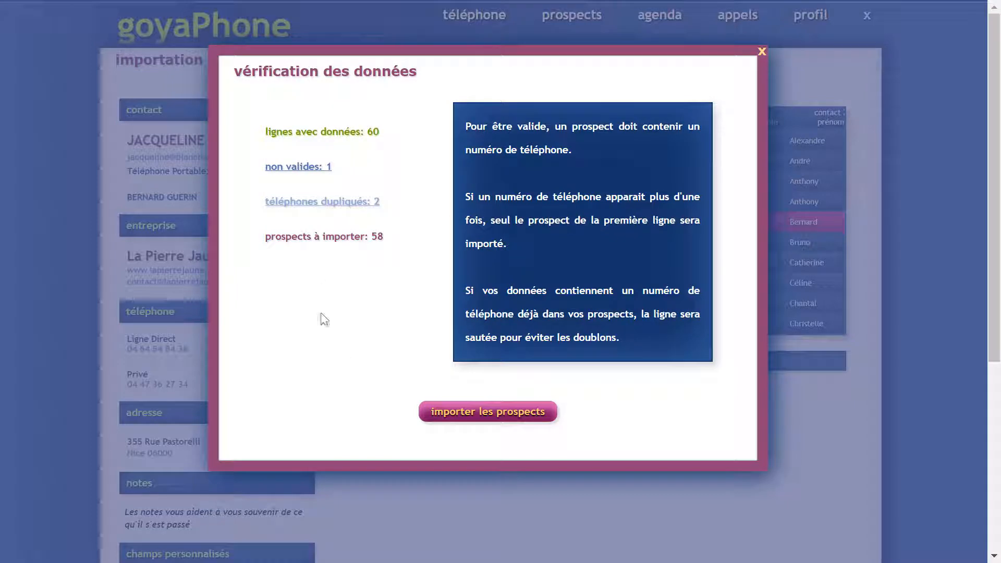
left_click(297, 167)
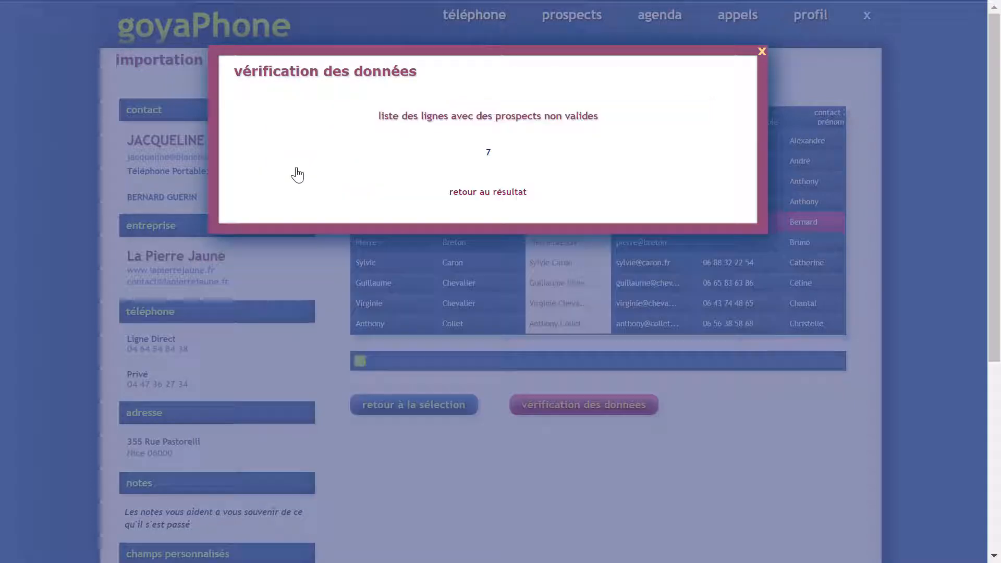
left_click(488, 194)
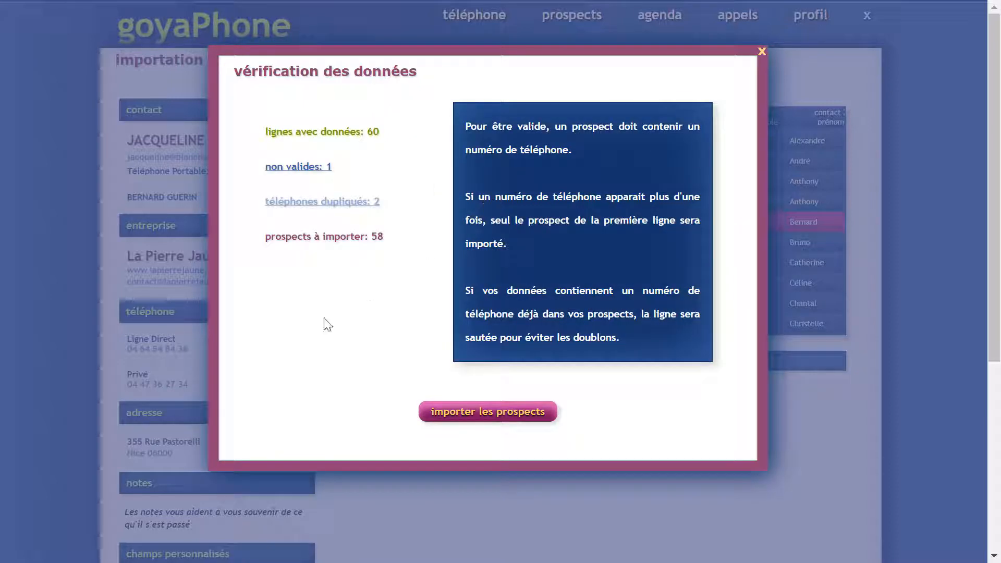
left_click(321, 208)
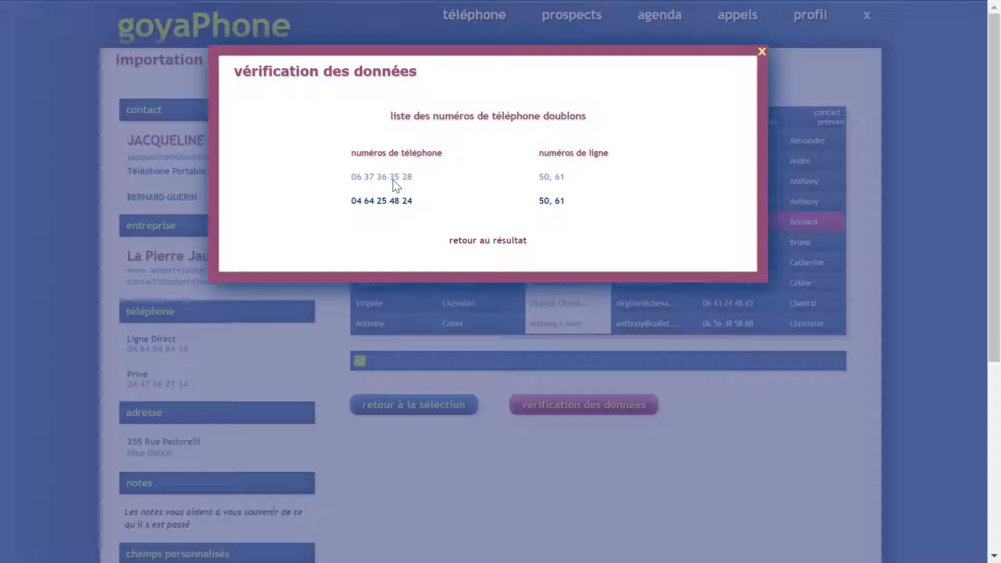
left_click(498, 242)
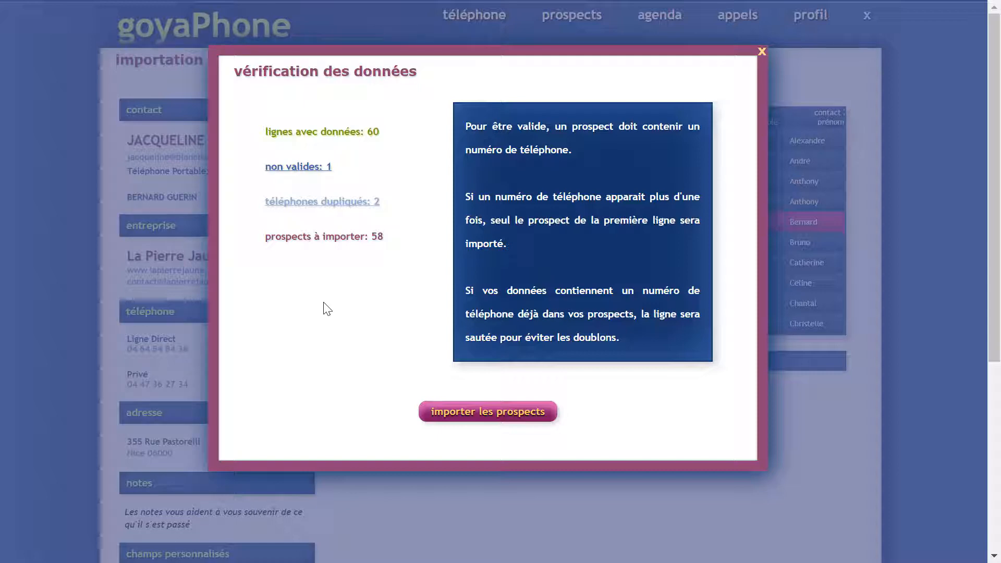
Import the 58 prospects, load them into the phone, and return to the import page.
left_click(465, 414)
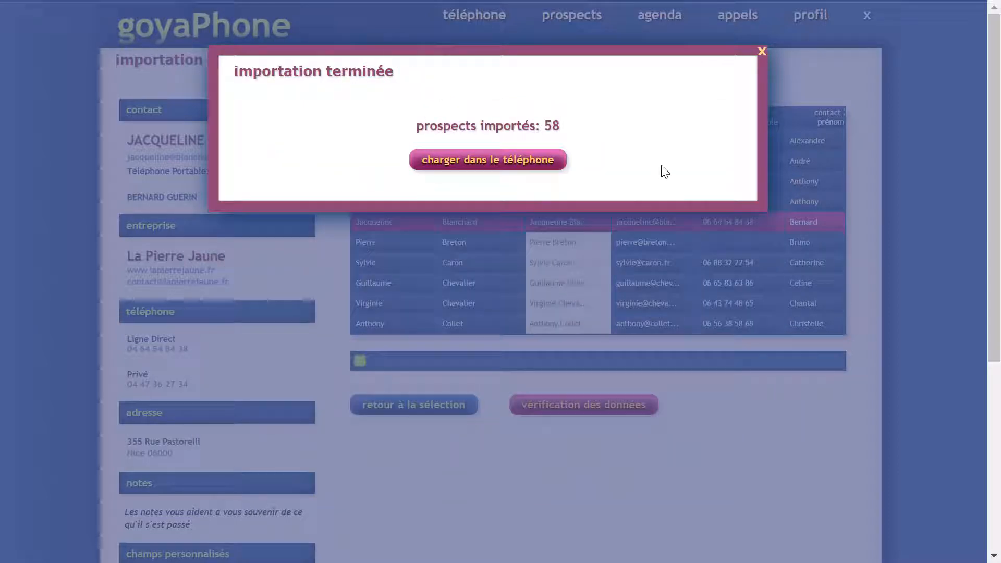
left_click(498, 171)
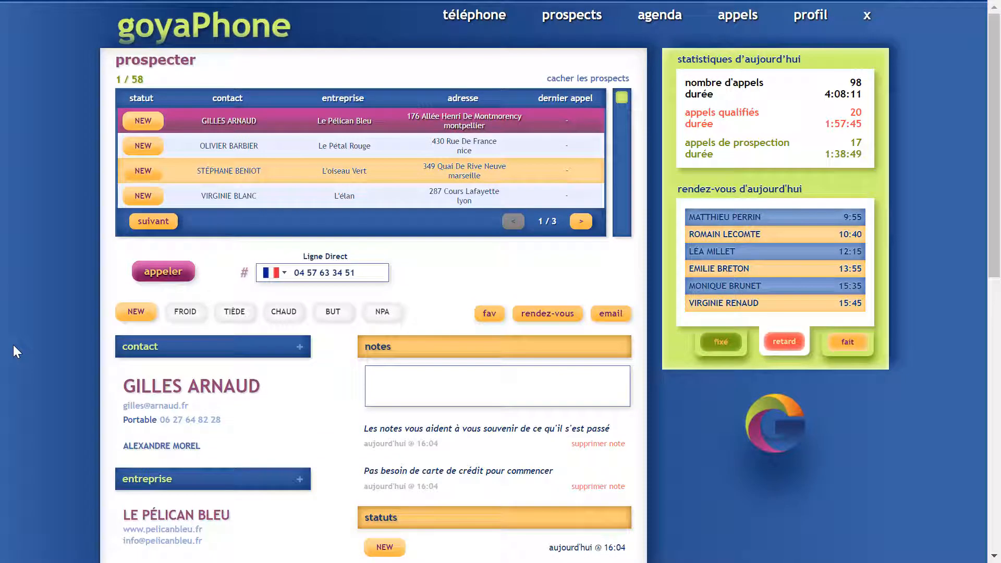
mouse_move(555, 29)
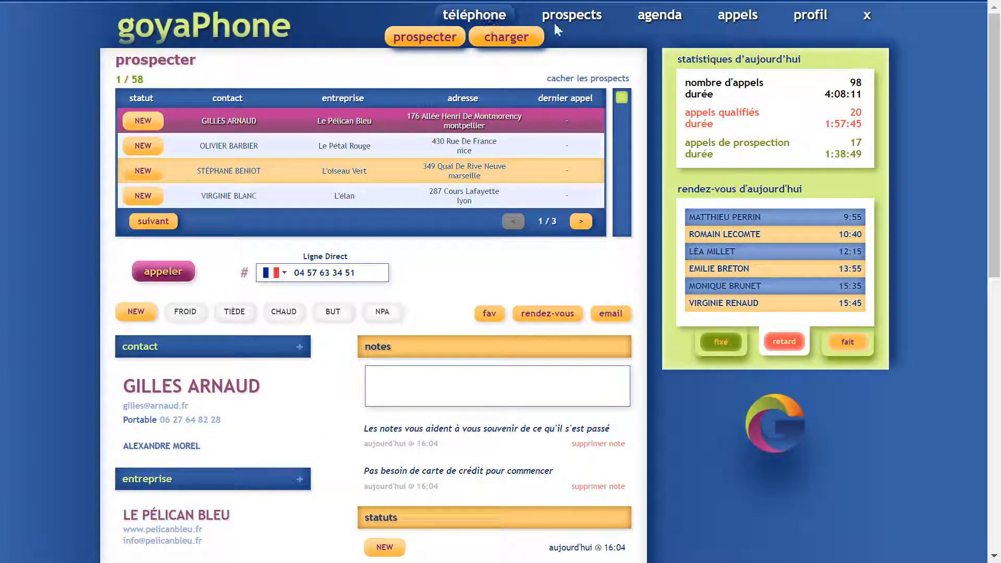
left_click(599, 37)
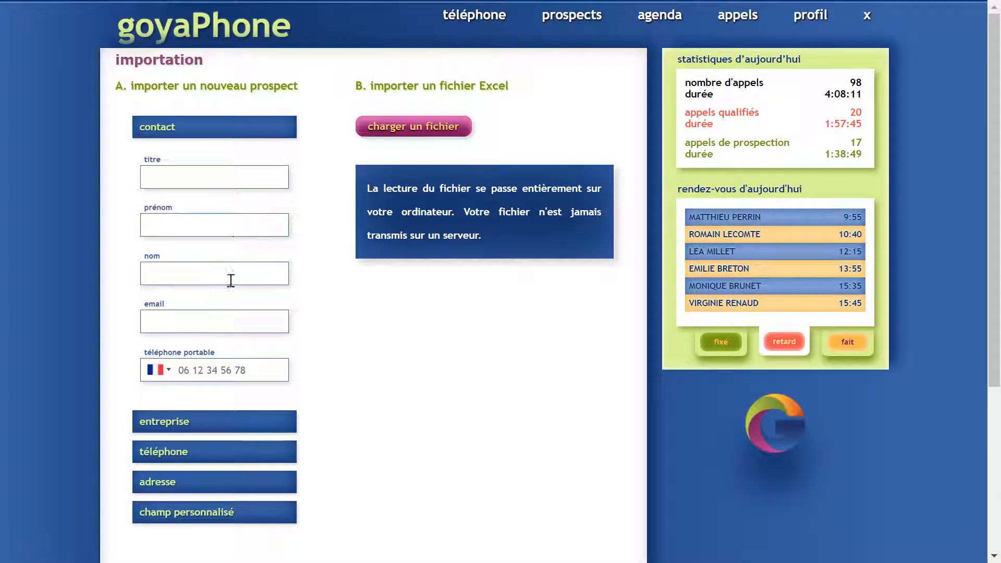